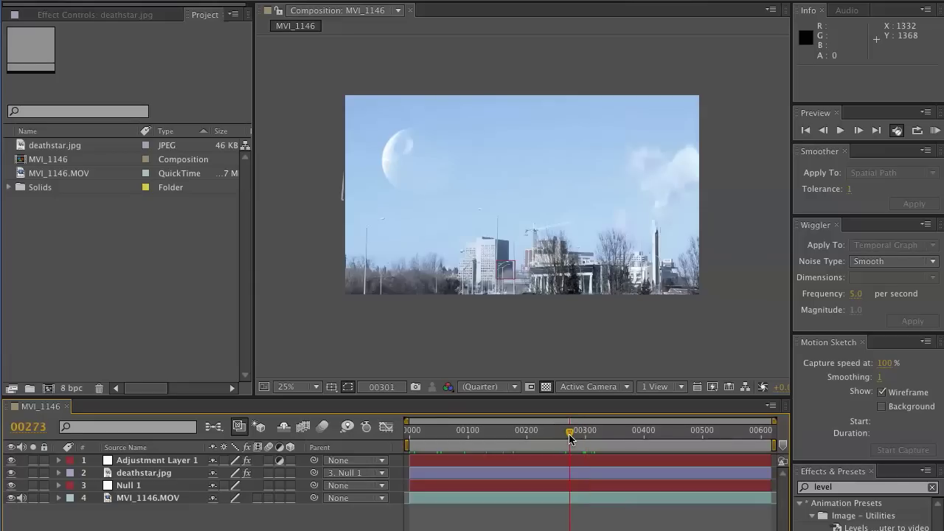
# Step: Scrub the timeline to review the tracked shot around frames 350 and 186
pyautogui.moveTo(569, 434)
pyautogui.mouseDown()
pyautogui.moveTo(532, 430)
pyautogui.moveTo(574, 430)
pyautogui.mouseUp()
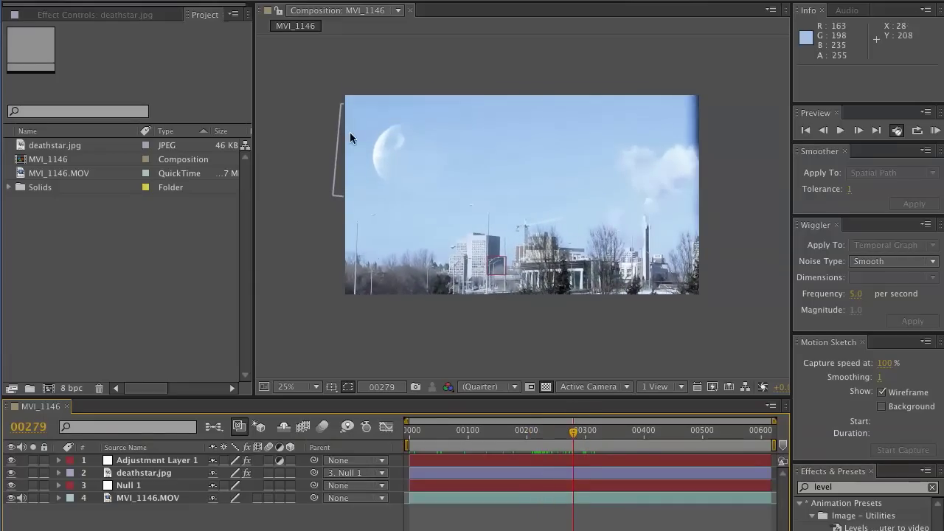
pyautogui.click(615, 432)
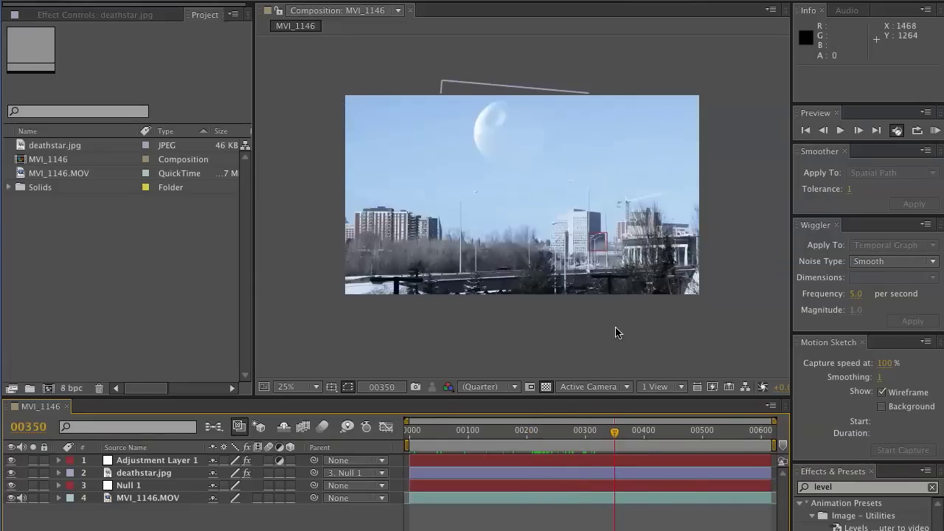
pyautogui.moveTo(626, 440); pyautogui.dragTo(524, 421)
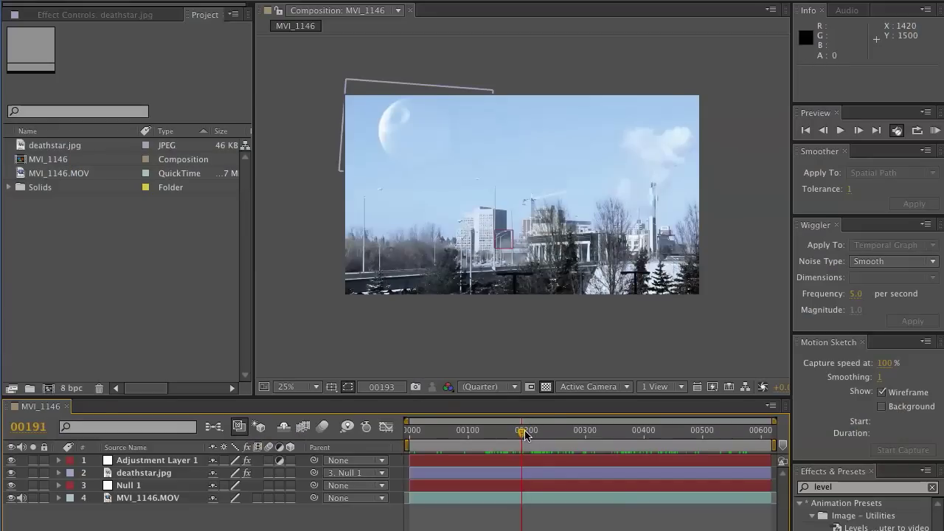
pyautogui.moveTo(523, 434); pyautogui.dragTo(521, 434)
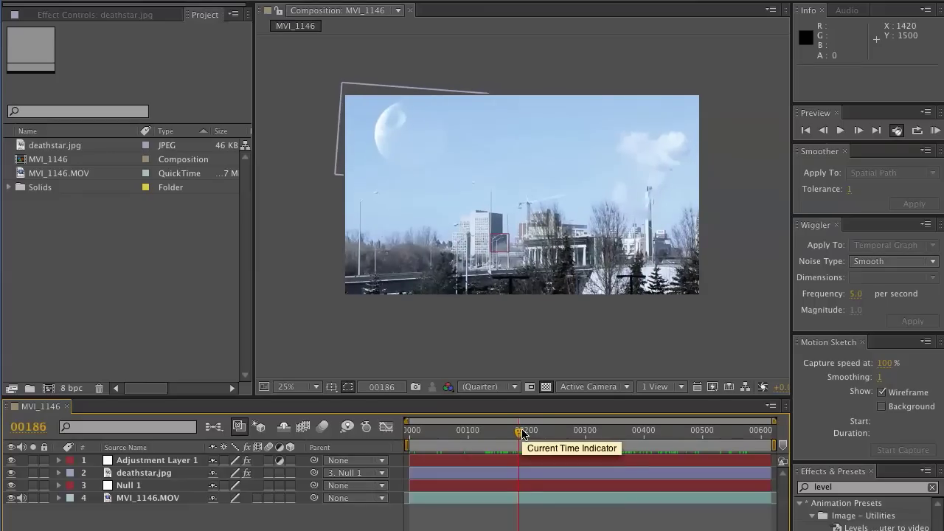
# Step: Build composition MVI_1147 from the MVI_1146.MOV footage and preview it start to end
pyautogui.click(105, 274)
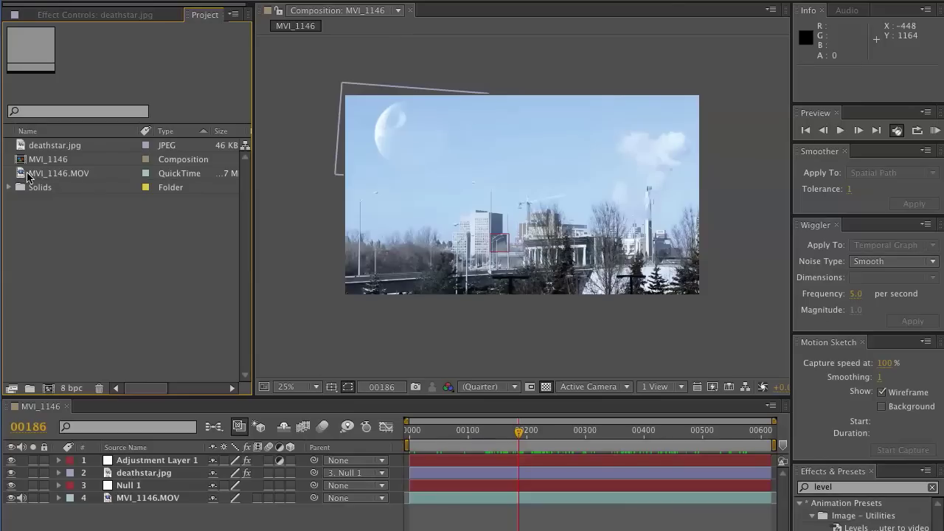
pyautogui.click(50, 179)
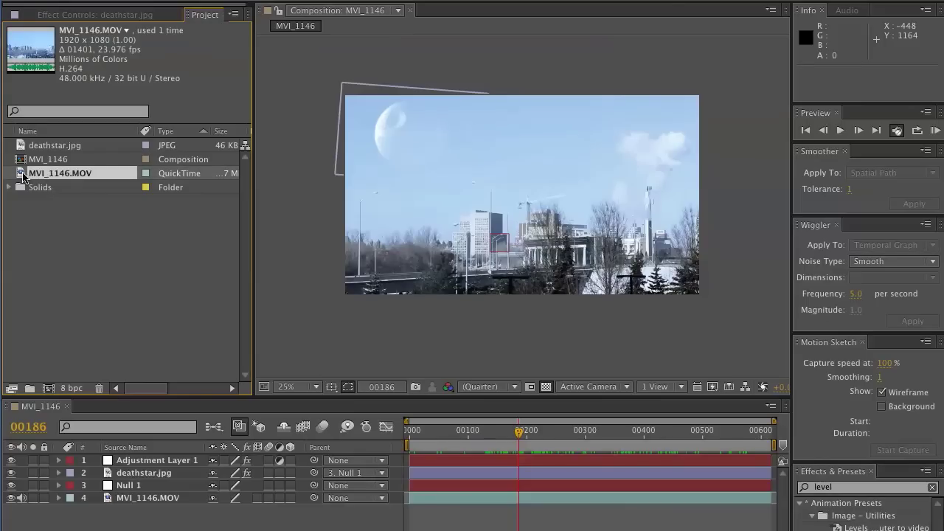
pyautogui.click(65, 250)
pyautogui.click(28, 175)
pyautogui.moveTo(20, 176); pyautogui.dragTo(47, 390)
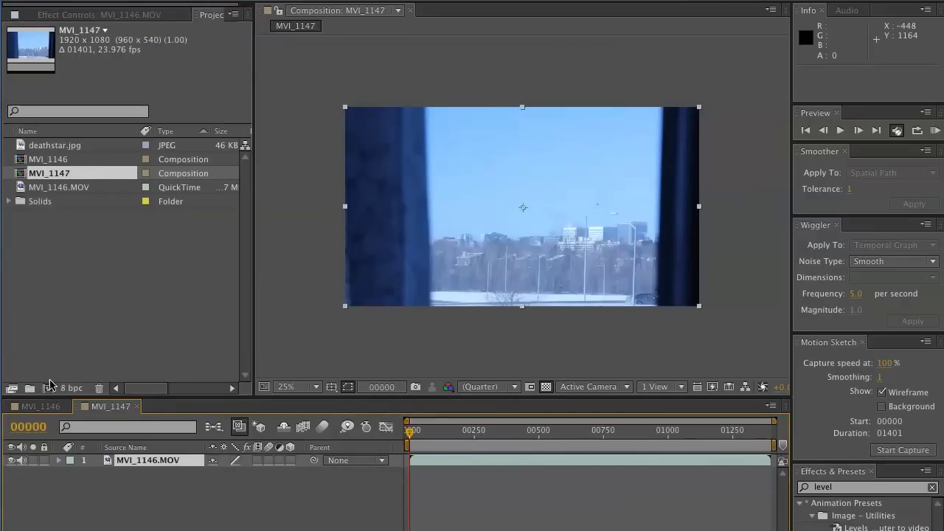
pyautogui.moveTo(421, 440); pyautogui.dragTo(600, 430)
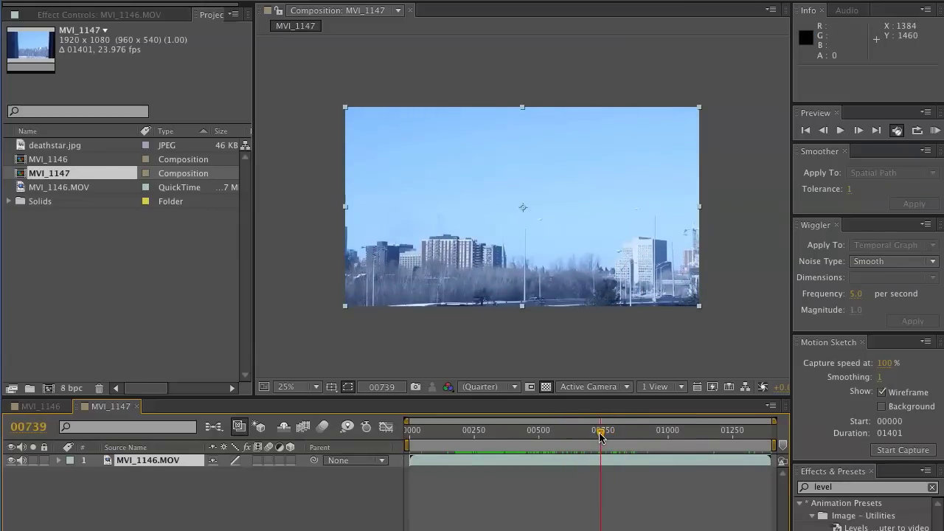
pyautogui.moveTo(600, 433); pyautogui.dragTo(624, 434)
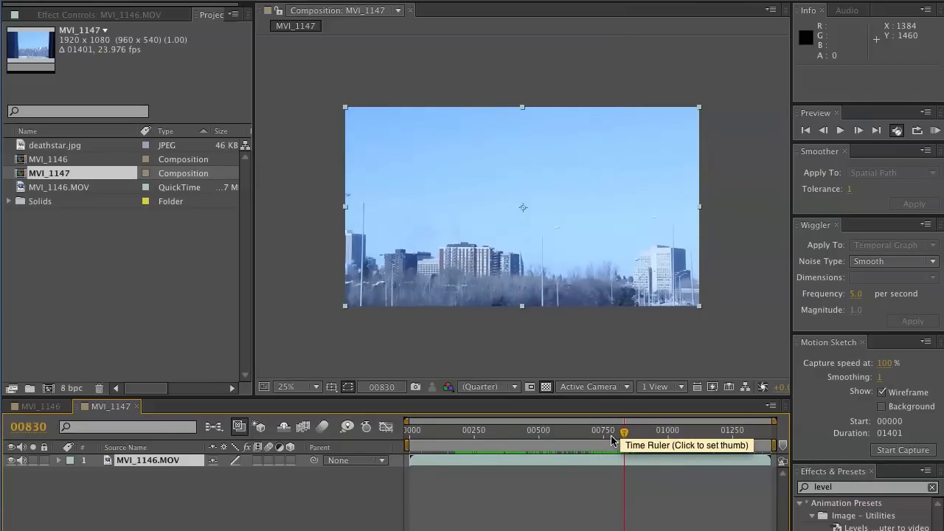
# Step: Set the work area to frames 217–830, trim the comp to it, and review the result
pyautogui.press('n')
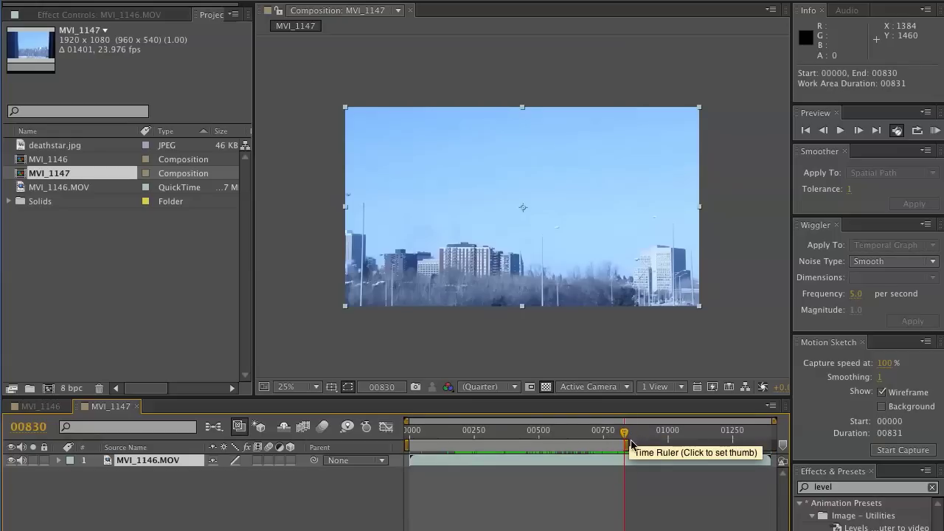
pyautogui.moveTo(629, 437); pyautogui.dragTo(466, 437)
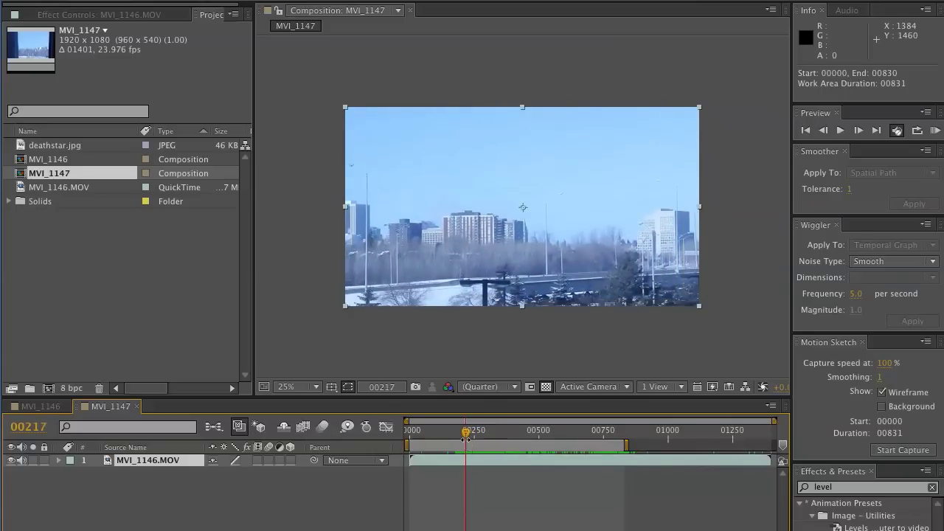
pyautogui.press('b')
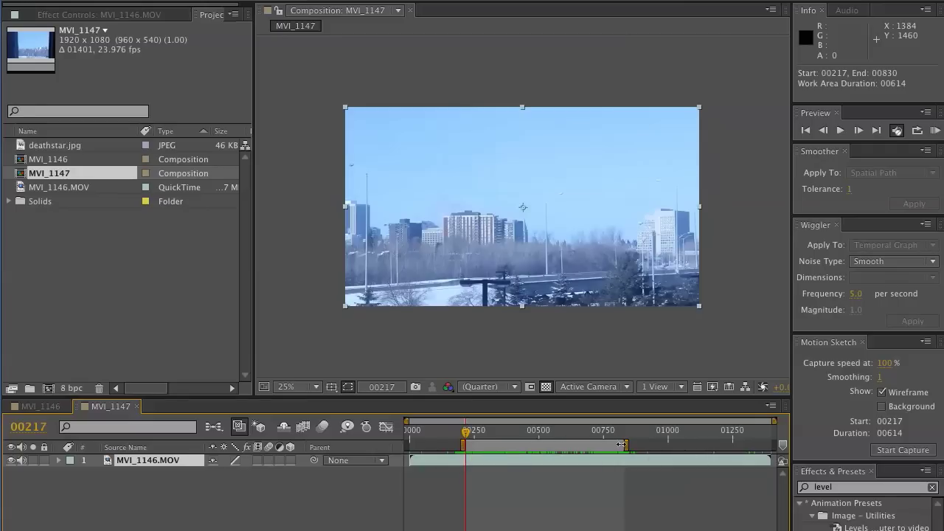
pyautogui.rightClick(582, 446)
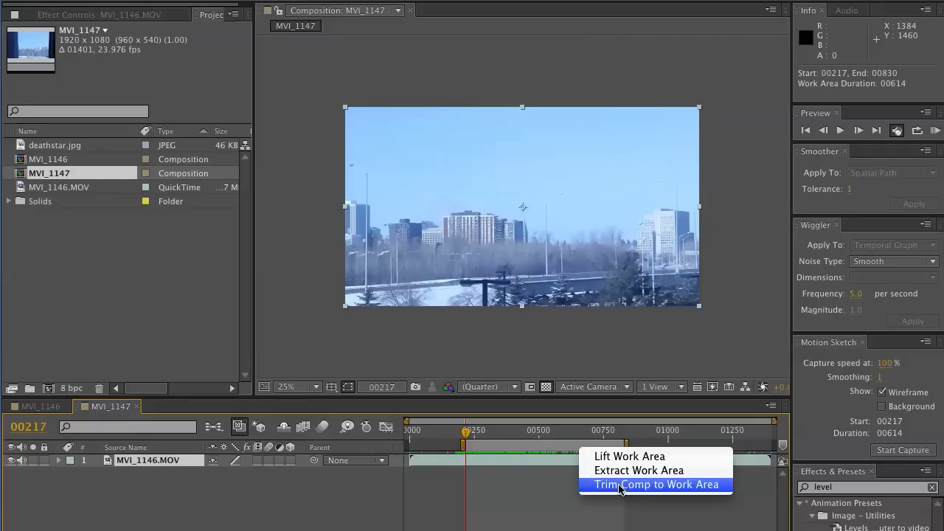
pyautogui.click(619, 484)
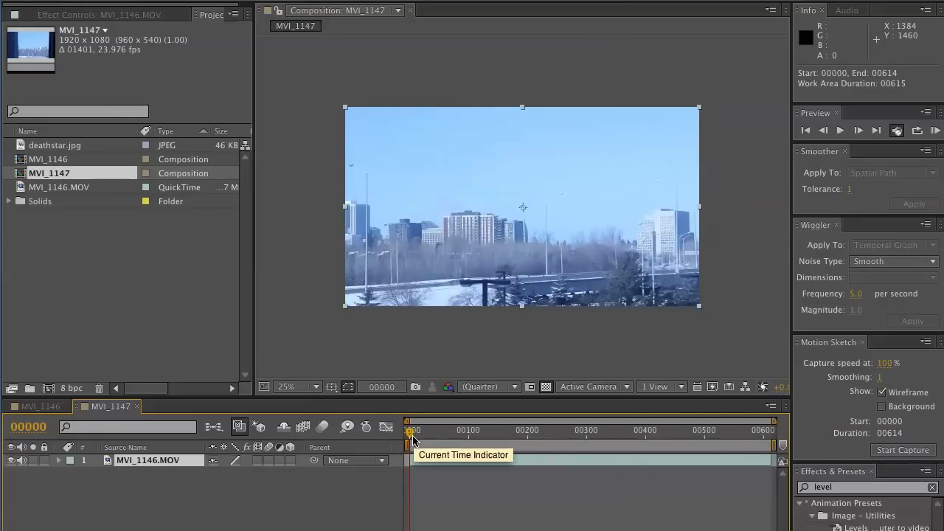
pyautogui.moveTo(410, 434); pyautogui.dragTo(490, 432)
pyautogui.click(190, 497)
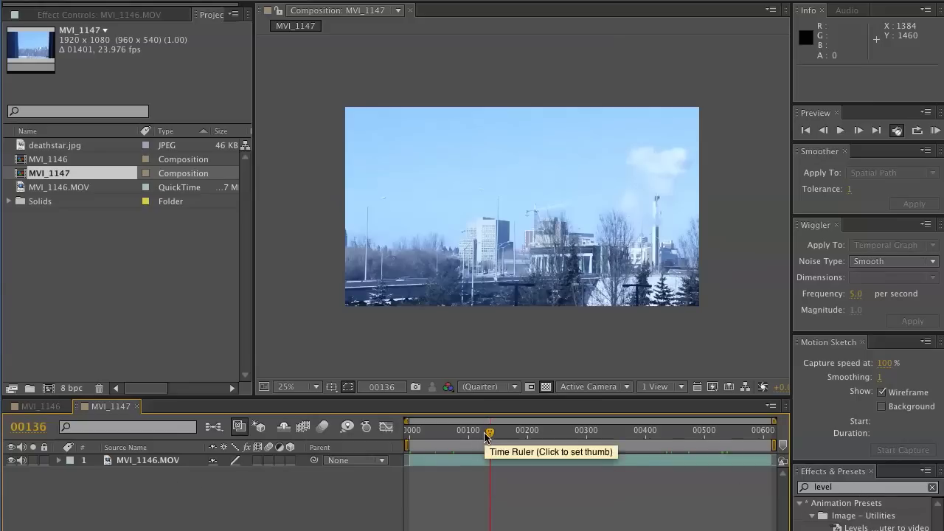
pyautogui.moveTo(485, 433); pyautogui.dragTo(511, 437)
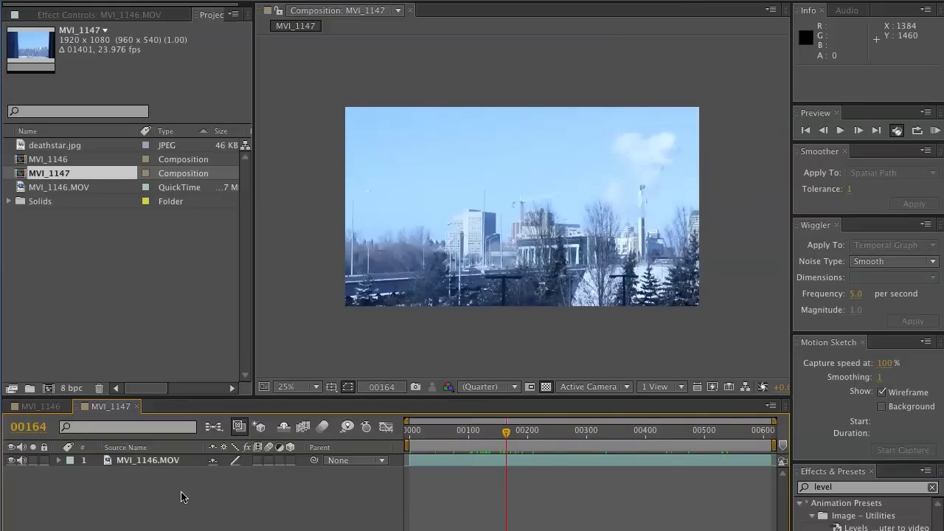
# Step: Add MVI_1147 to the Render Queue with JPEG Sequence as the output format
pyautogui.hotkey('ctrl', 'm')
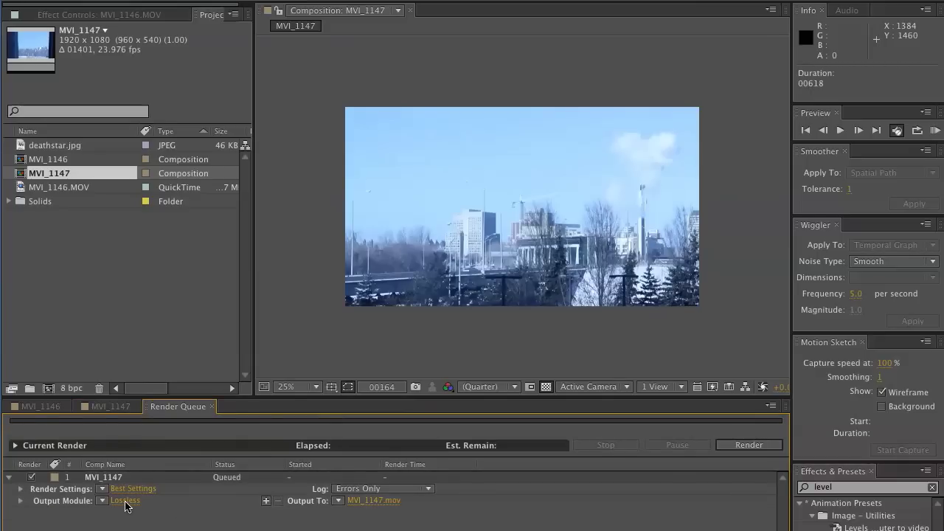
pyautogui.click(125, 501)
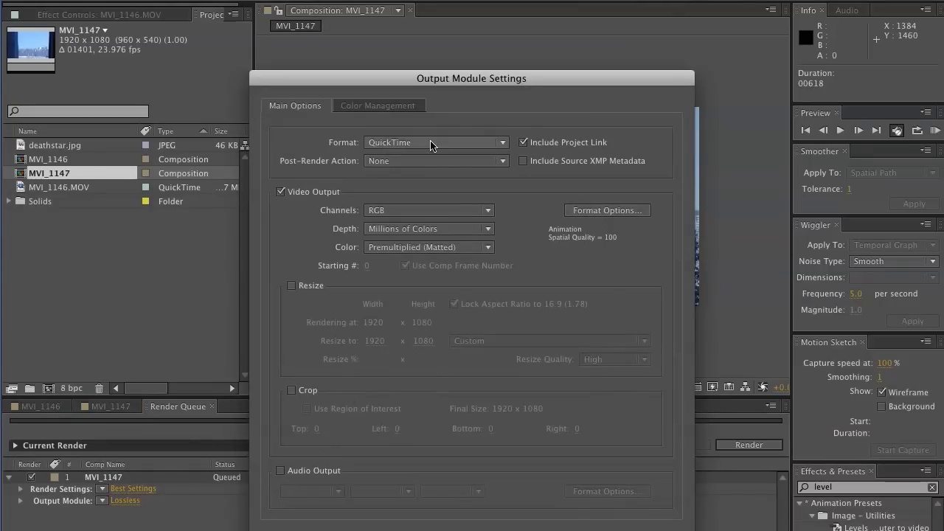
pyautogui.click(397, 144)
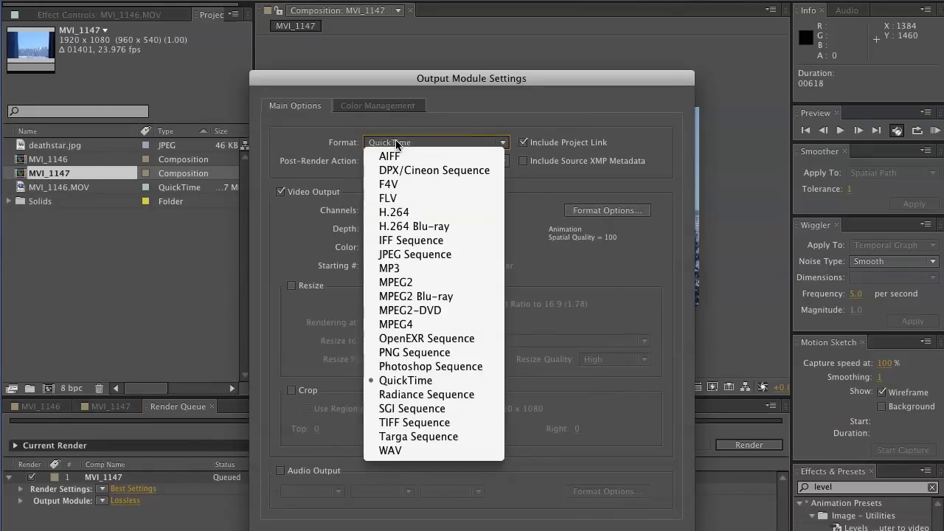
pyautogui.click(425, 255)
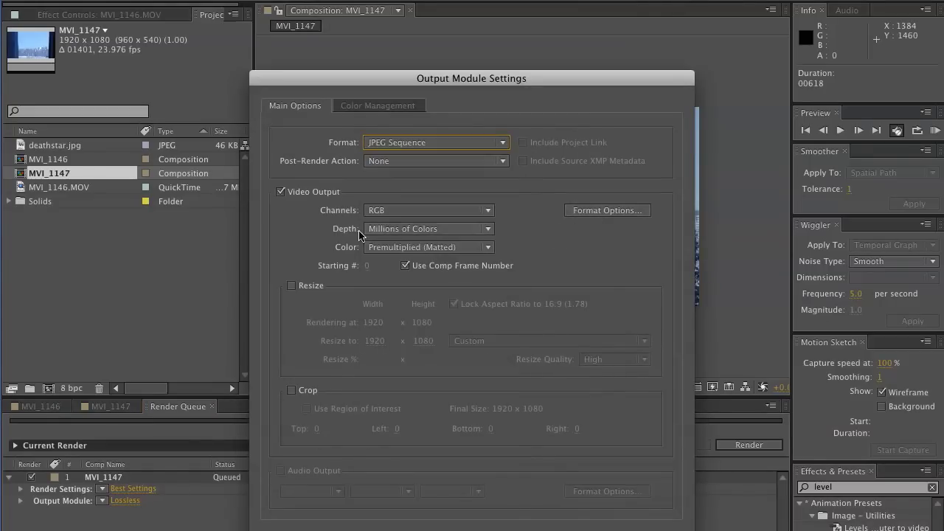
pyautogui.press('Return')
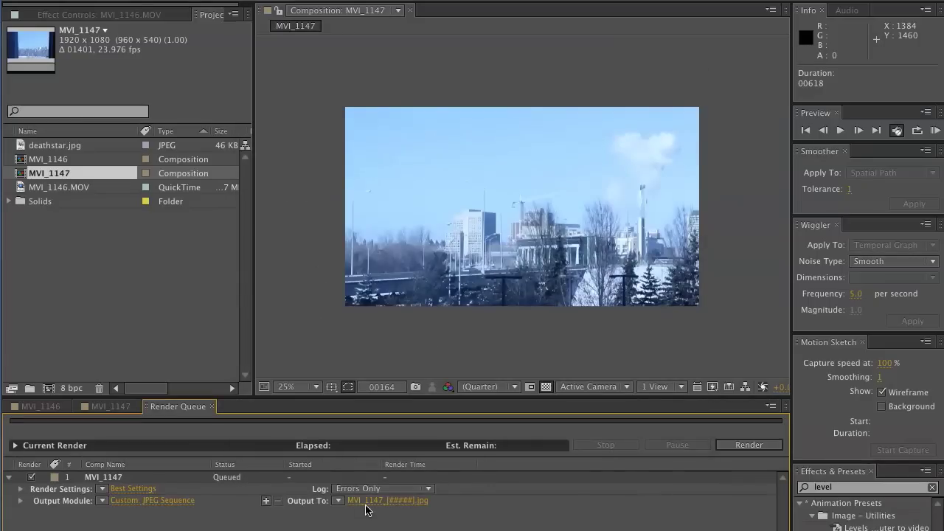
# Step: Set the render output destination to a new Desktop folder named 'sequence'
pyautogui.click(365, 501)
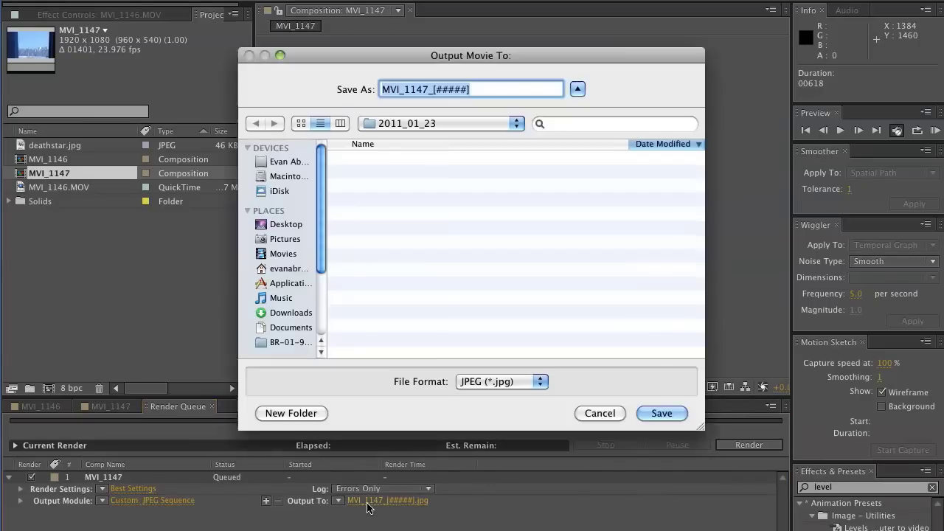
pyautogui.click(408, 121)
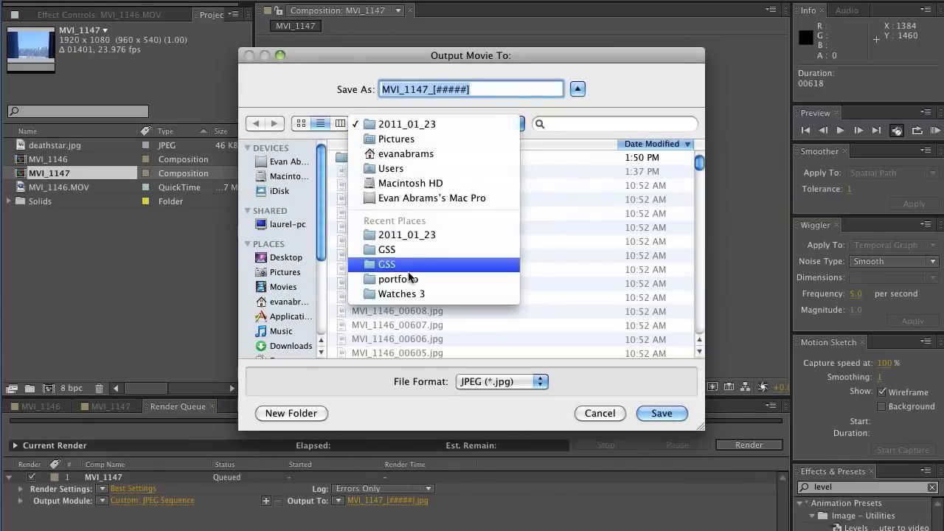
pyautogui.click(303, 240)
pyautogui.click(291, 259)
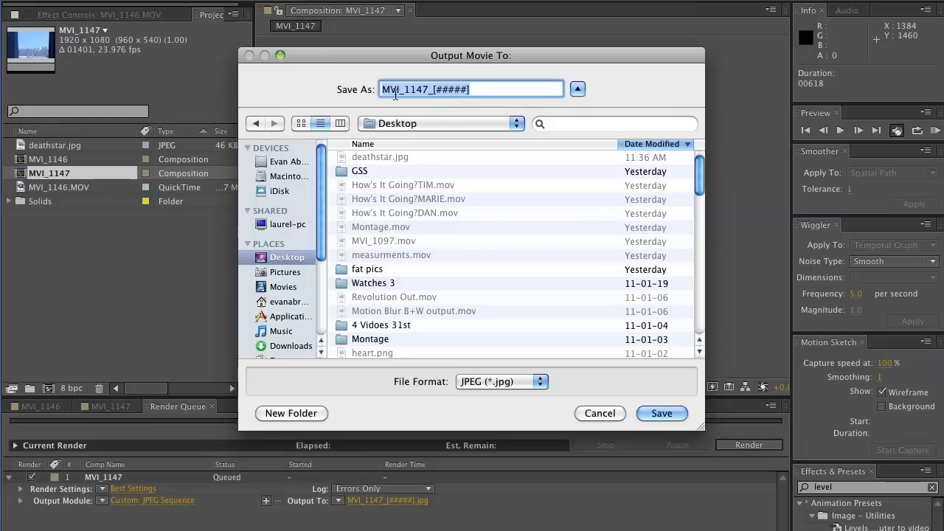
pyautogui.click(317, 412)
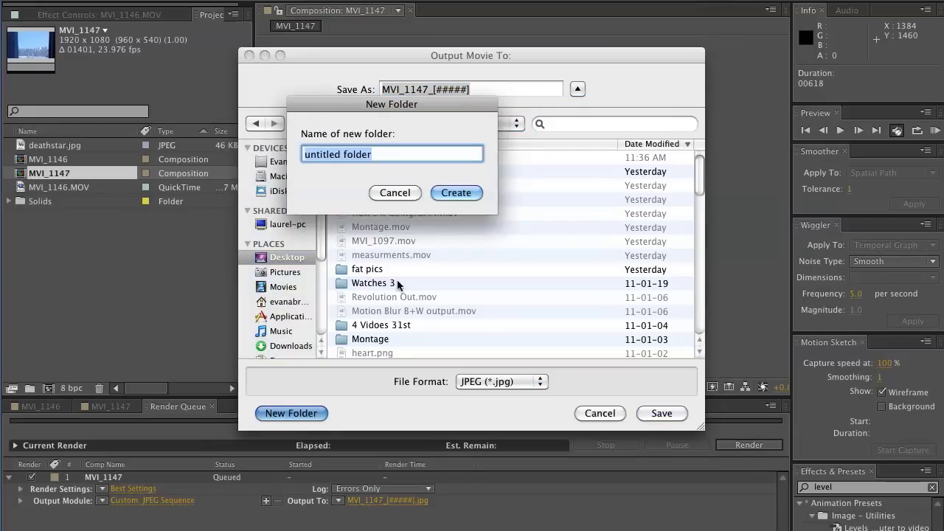
pyautogui.write('sequence')
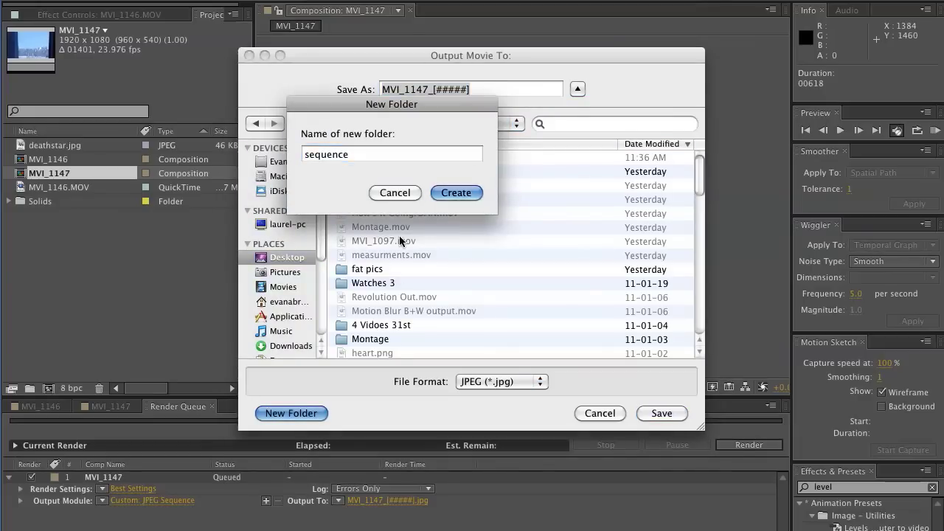
pyautogui.press('Return')
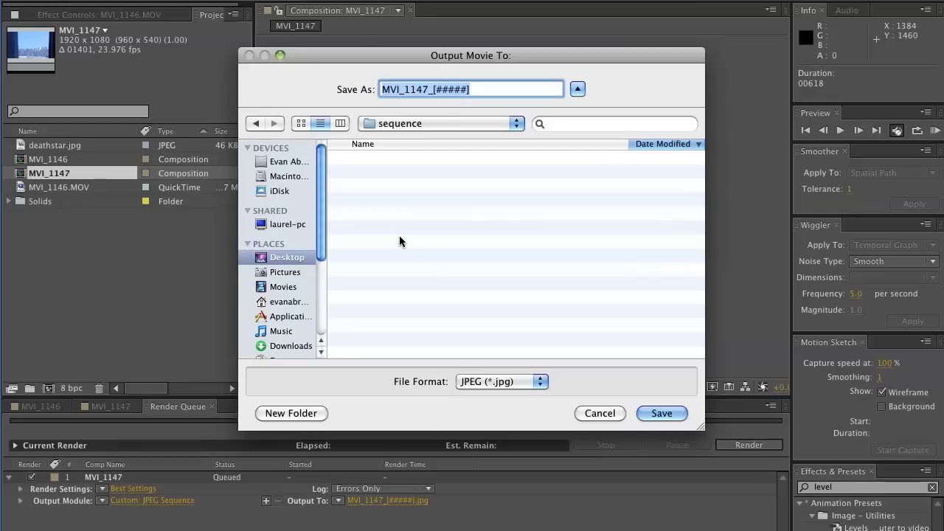
pyautogui.click(672, 415)
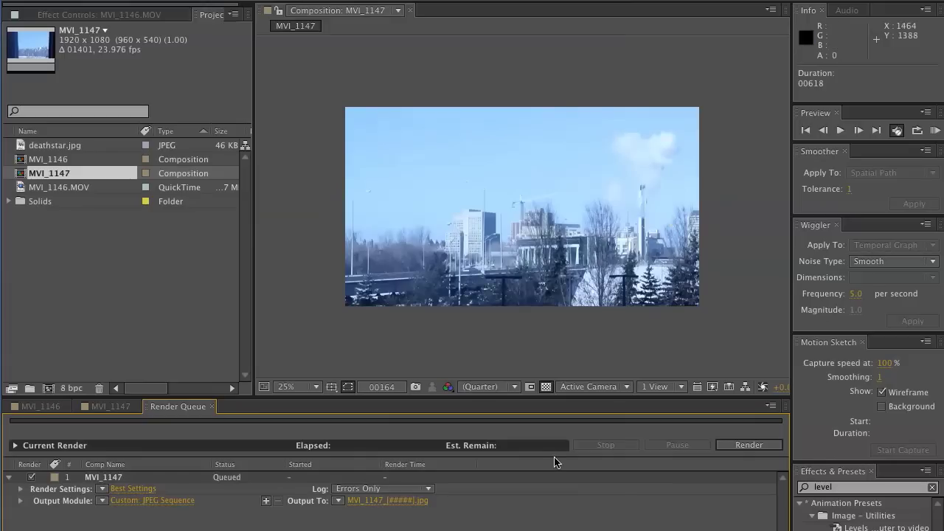
# Step: Render the queued MVI_1147 until its status shows Done after 2 min 21 sec
pyautogui.click(762, 446)
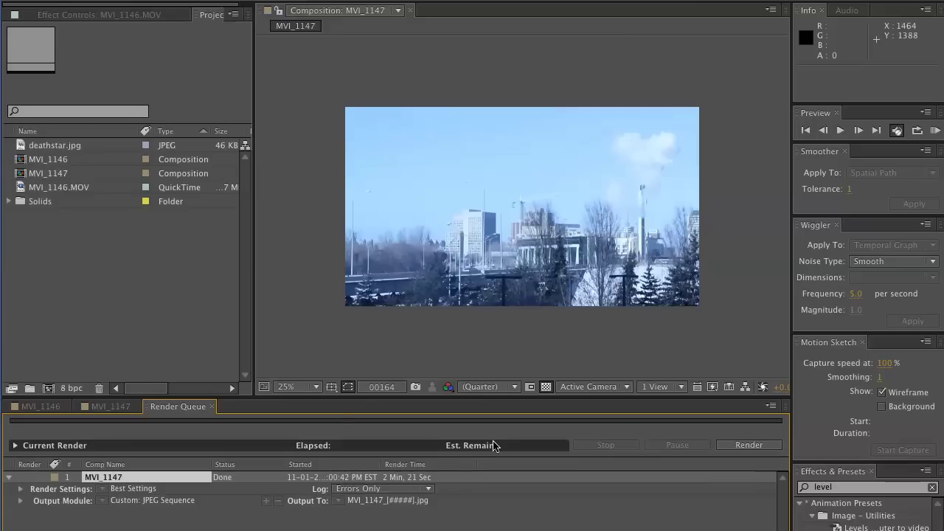
# Step: Close the Render Queue and launch mocha for After Effects through a Spotlight search for 'mocha'
pyautogui.click(212, 407)
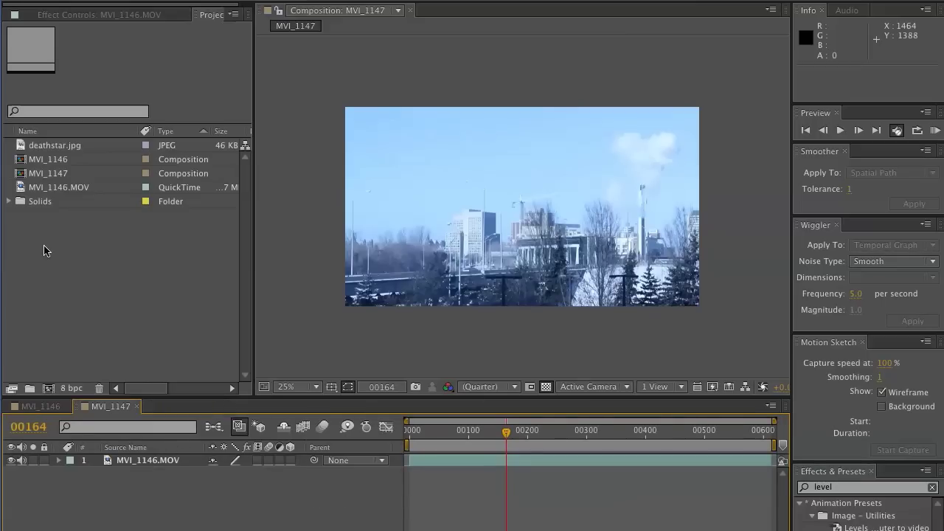
pyautogui.click(54, 190)
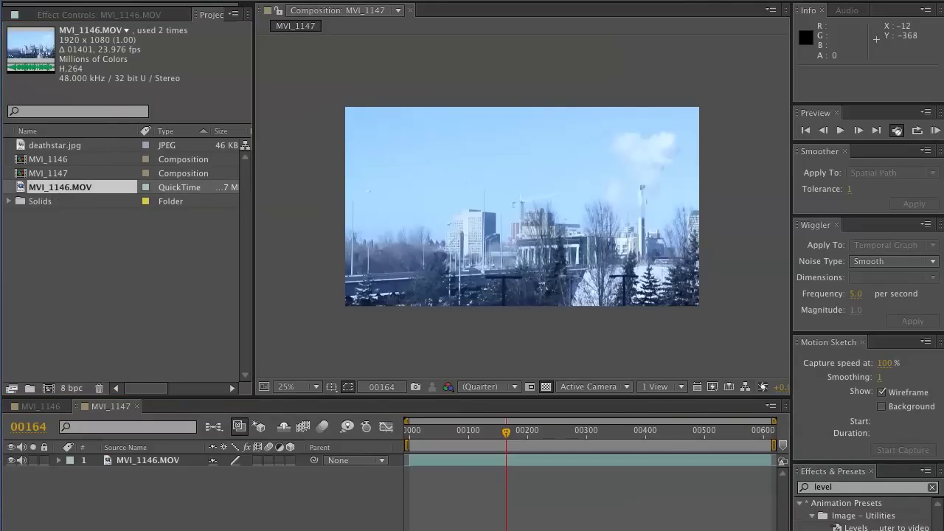
pyautogui.press('super+space')
pyautogui.write('mocha')
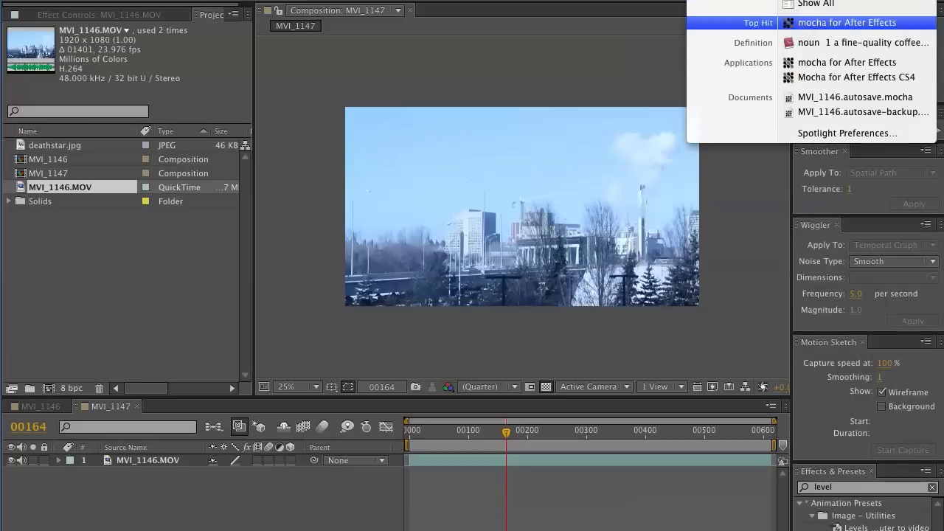
pyautogui.press('Return')
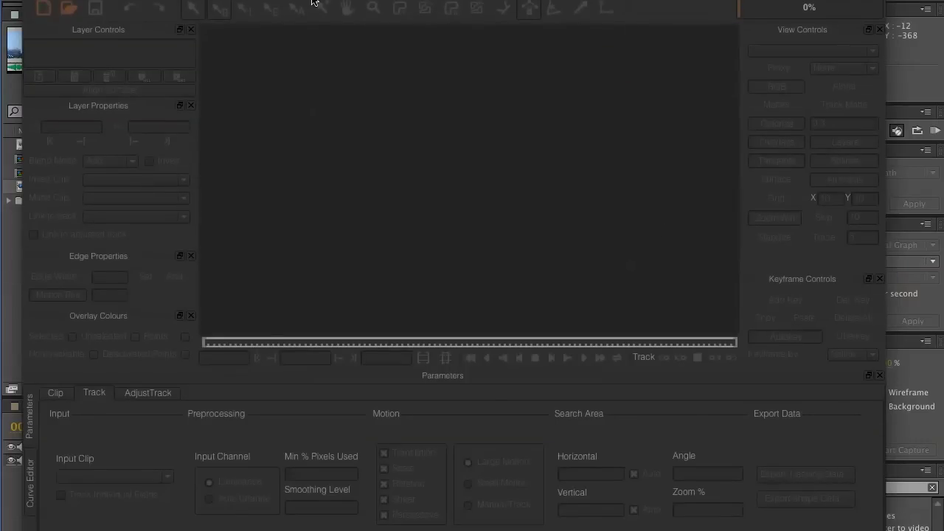
# Step: Start a new mocha project using MVI_1147_00000.jpg from Desktop/sequence as the clip
pyautogui.click(46, 15)
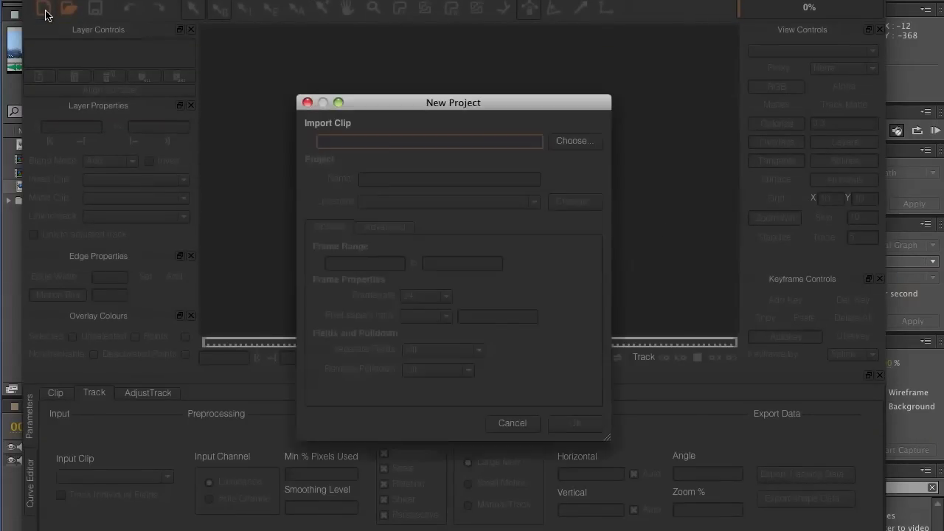
pyautogui.click(558, 140)
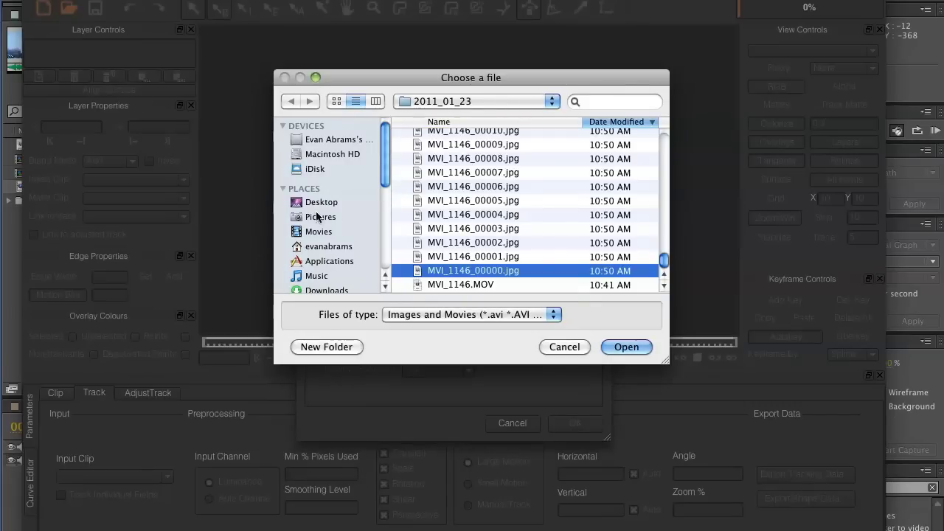
pyautogui.click(320, 202)
pyautogui.click(407, 137)
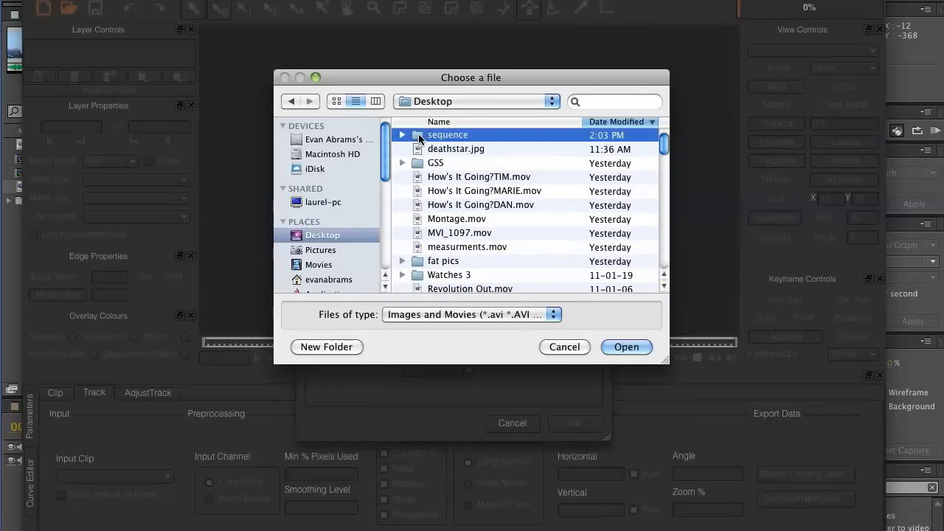
pyautogui.doubleClick(413, 137)
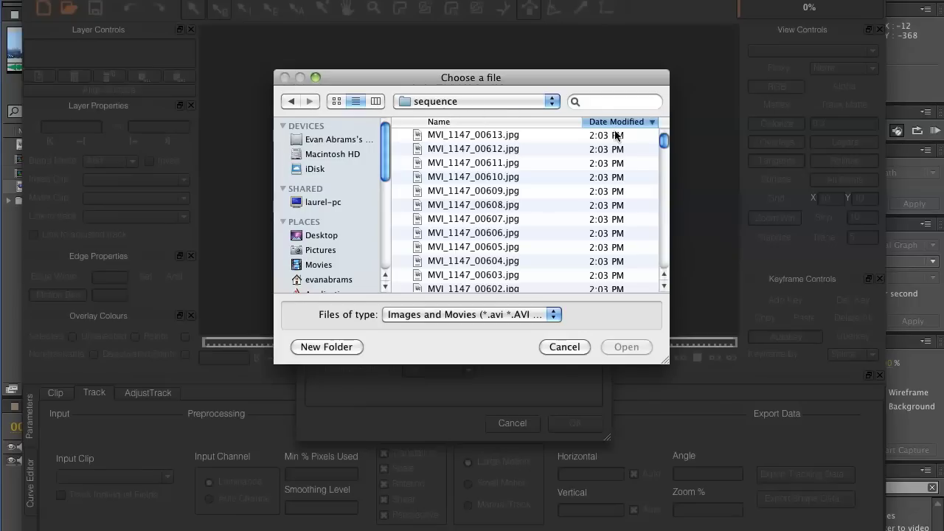
pyautogui.moveTo(669, 139); pyautogui.dragTo(664, 260)
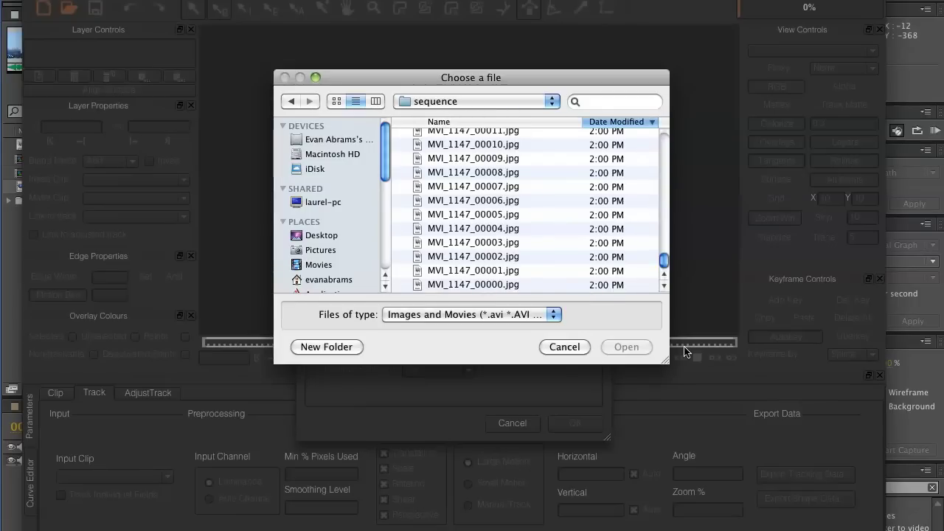
pyautogui.click(500, 287)
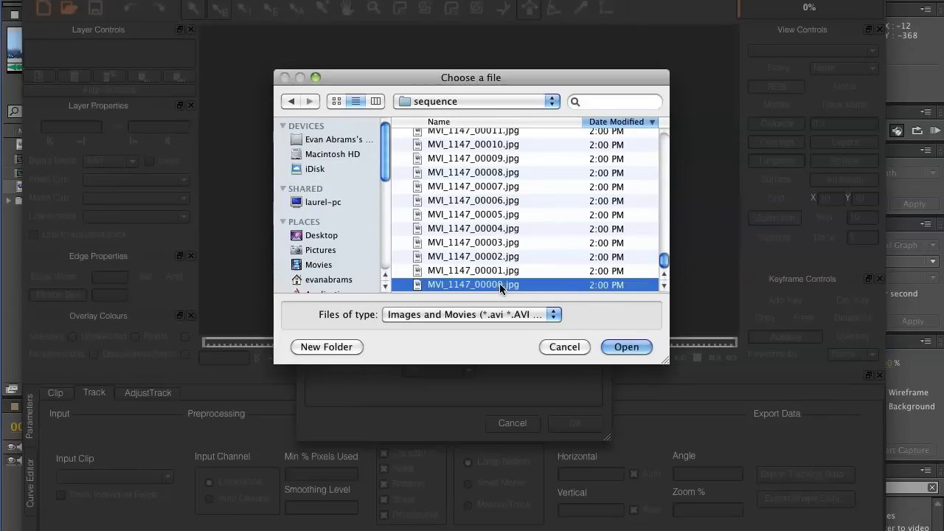
pyautogui.click(634, 348)
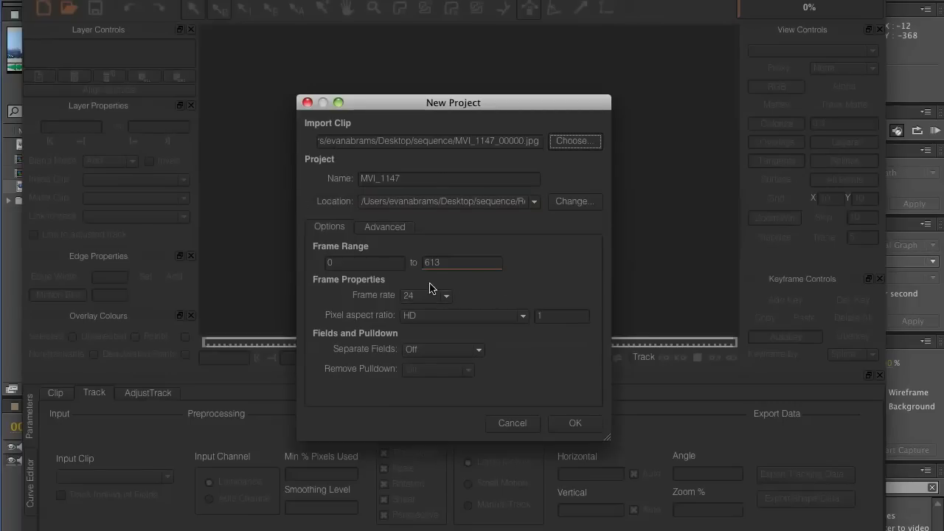
# Step: Set the project frame rate to 23.976 and confirm the new project settings
pyautogui.press('super+Tab')
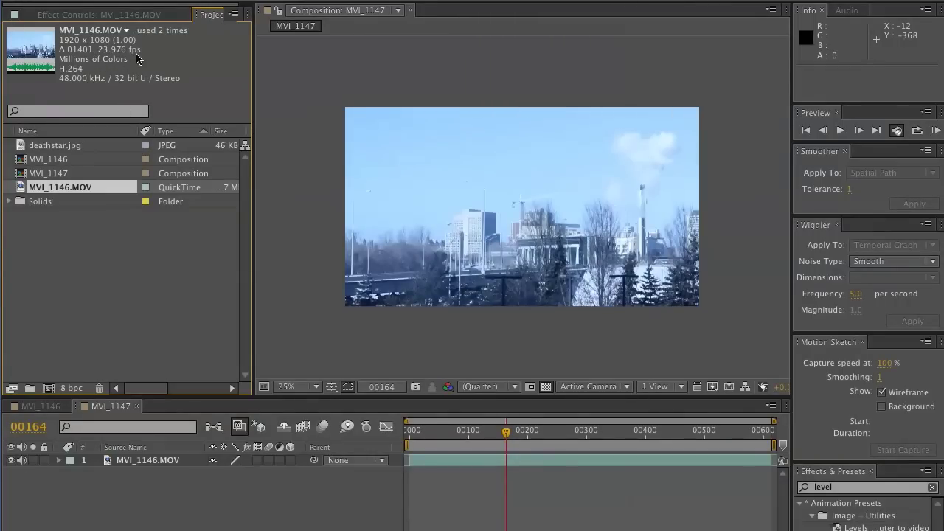
pyautogui.press('super+Tab')
pyautogui.click(447, 296)
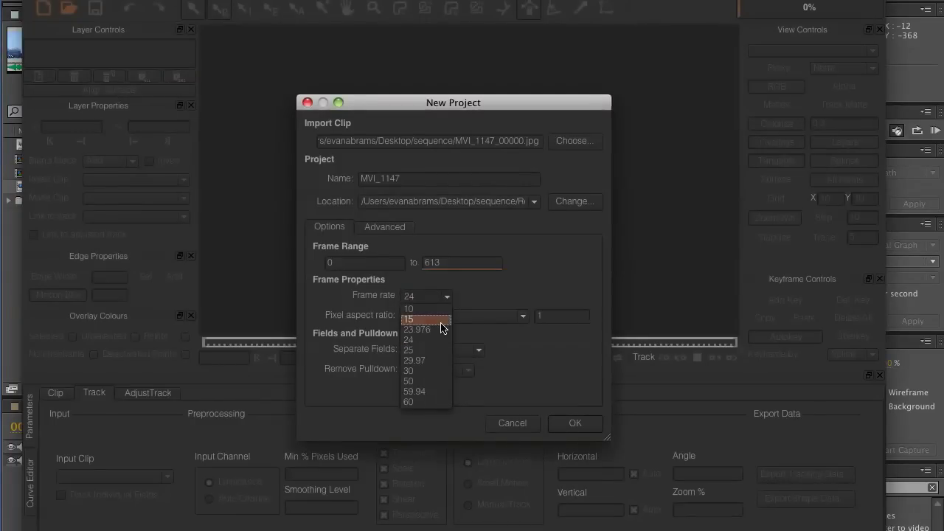
pyautogui.click(436, 327)
pyautogui.click(573, 424)
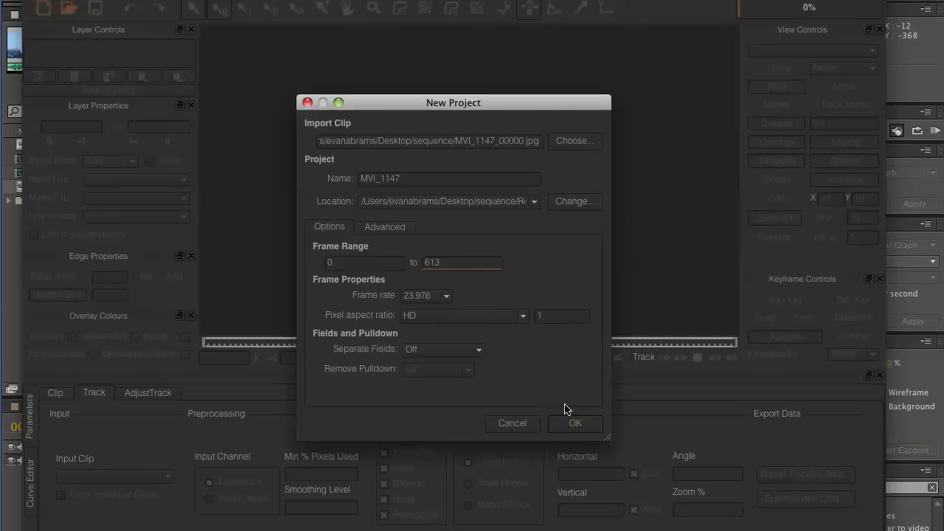
pyautogui.click(568, 422)
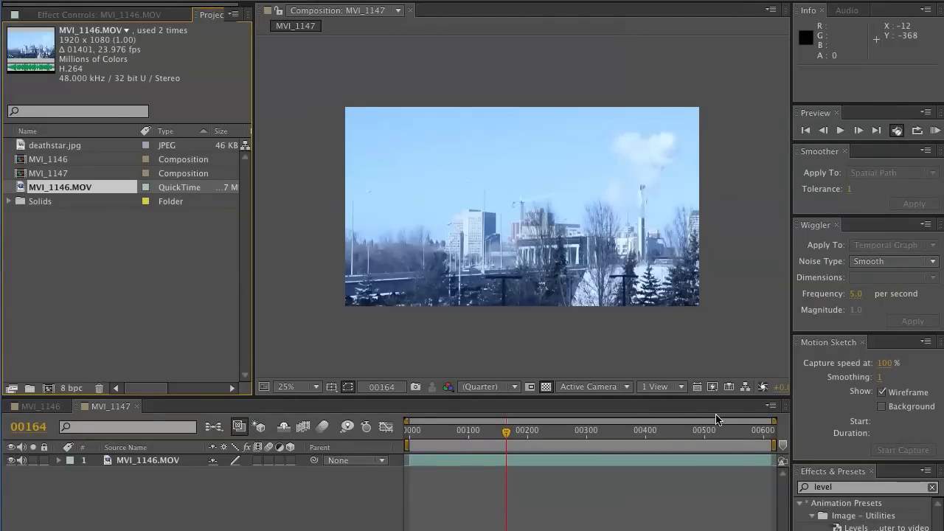
pyautogui.press('End')
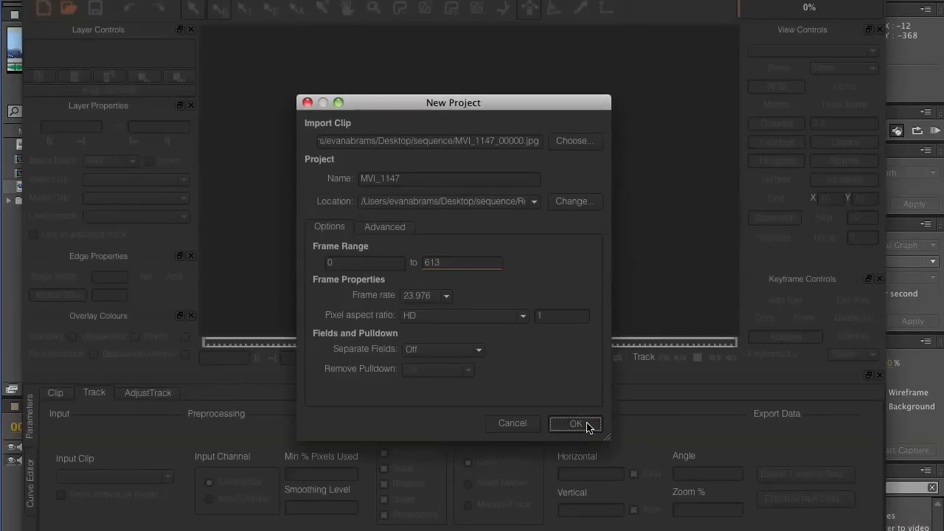
pyautogui.click(576, 425)
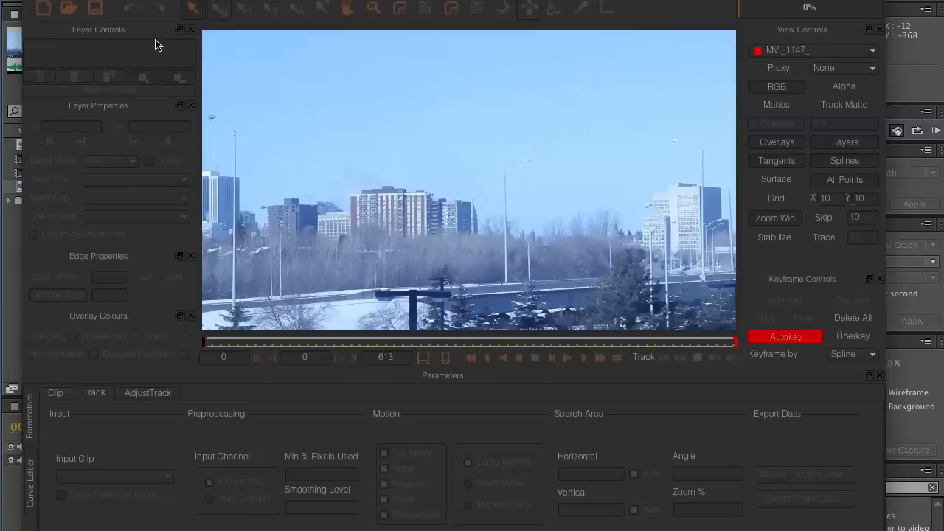
# Step: Zoom and pan onto the right-side office buildings and place the first X-spline point
pyautogui.click(401, 11)
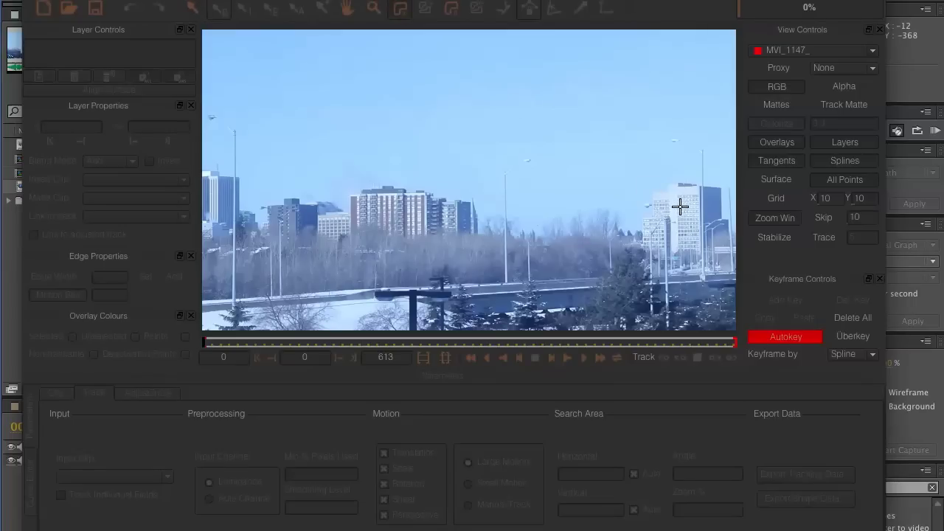
pyautogui.click(374, 9)
pyautogui.click(699, 244)
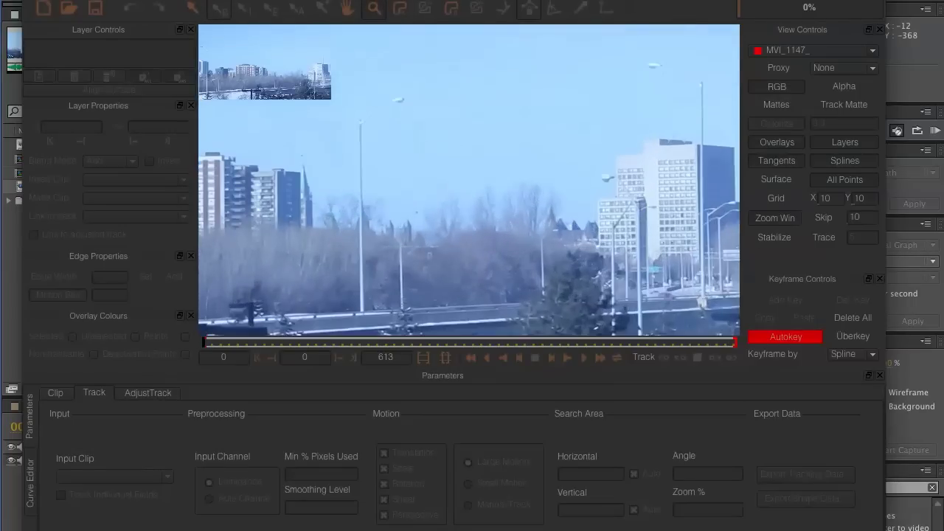
pyautogui.moveTo(696, 263); pyautogui.dragTo(582, 21)
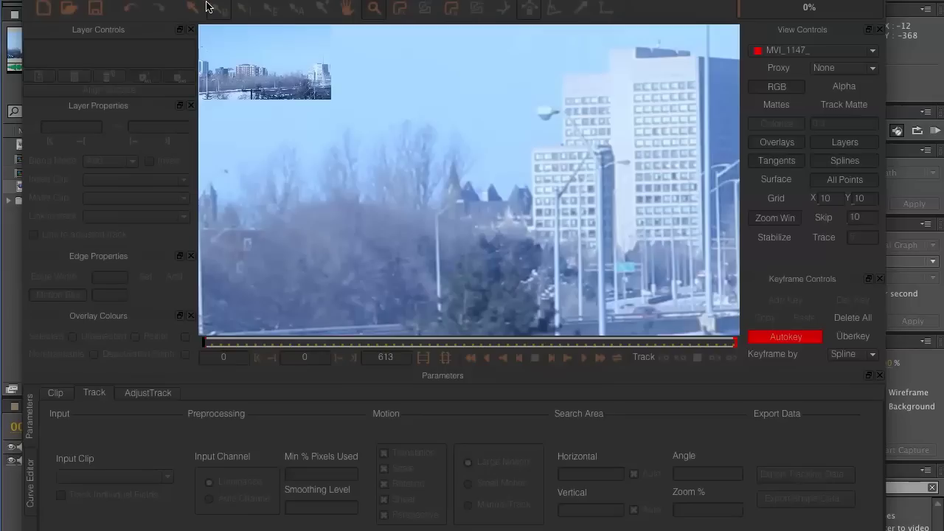
pyautogui.click(350, 12)
pyautogui.moveTo(626, 183); pyautogui.dragTo(475, 204)
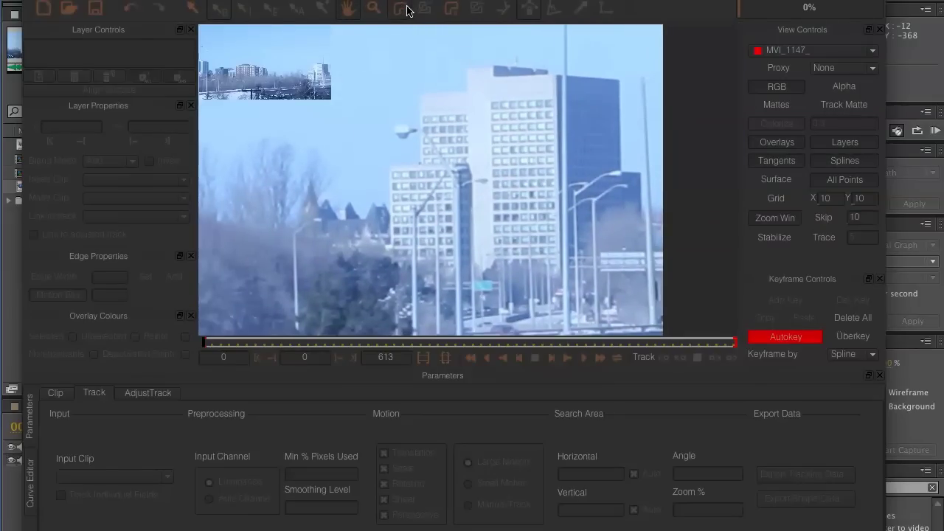
pyautogui.click(405, 9)
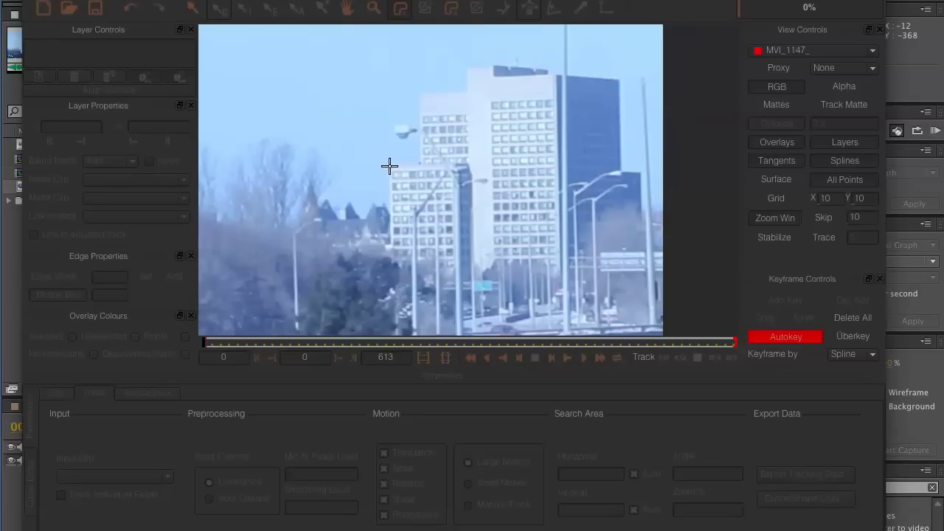
pyautogui.moveTo(390, 167); pyautogui.dragTo(557, 76)
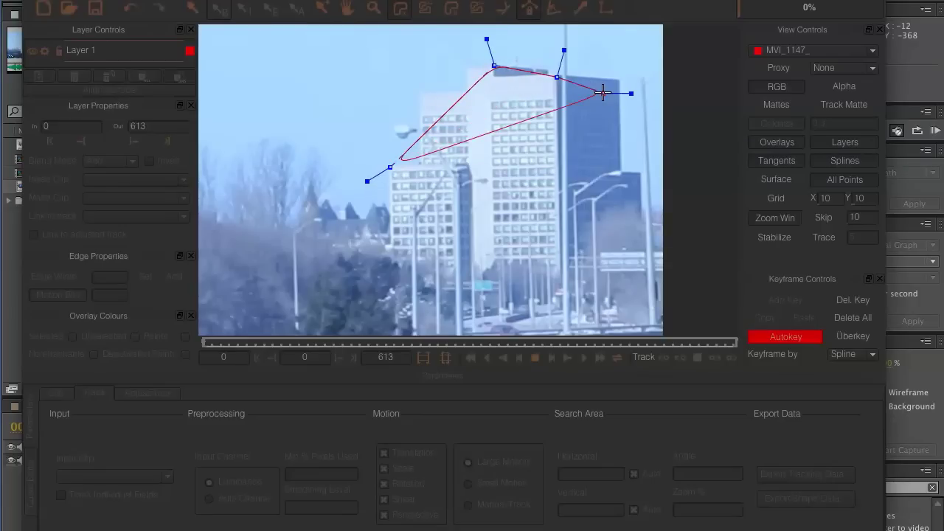
# Step: Add top-right, right-side and lower-left spline points, then refine the upper-left corner curve
pyautogui.click(622, 80)
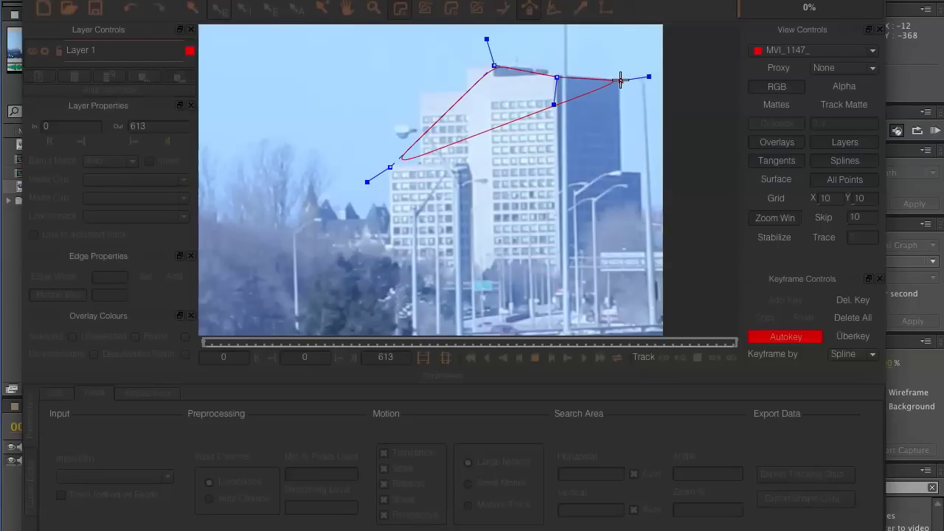
pyautogui.click(638, 161)
pyautogui.moveTo(638, 162); pyautogui.dragTo(642, 174)
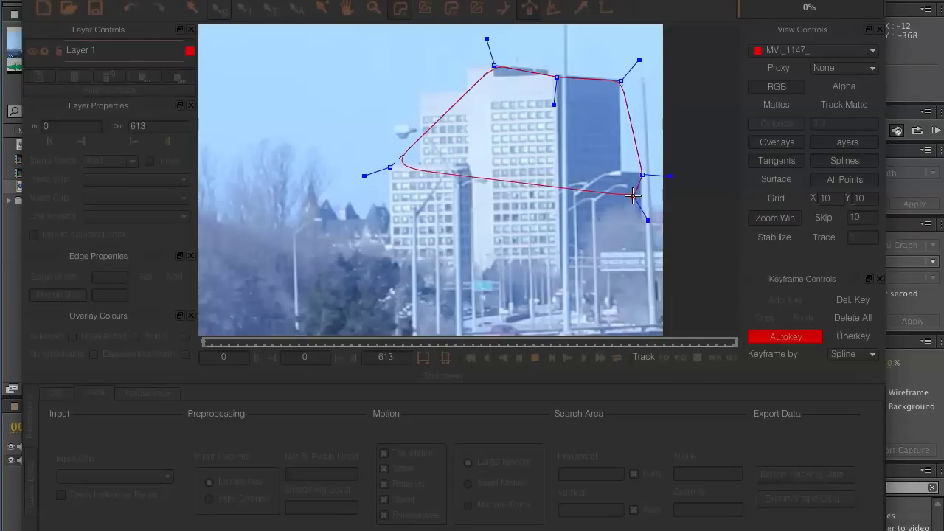
pyautogui.click(515, 235)
pyautogui.moveTo(515, 236); pyautogui.dragTo(397, 231)
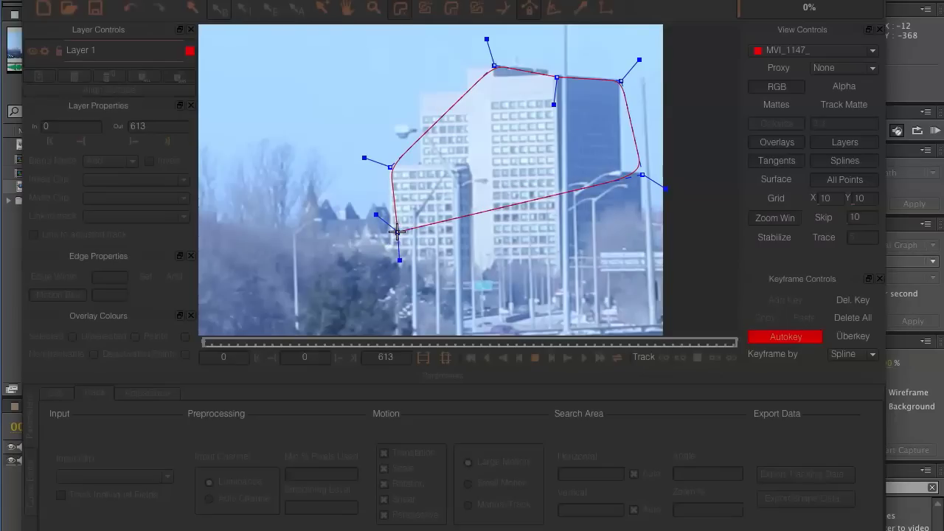
pyautogui.click(391, 169)
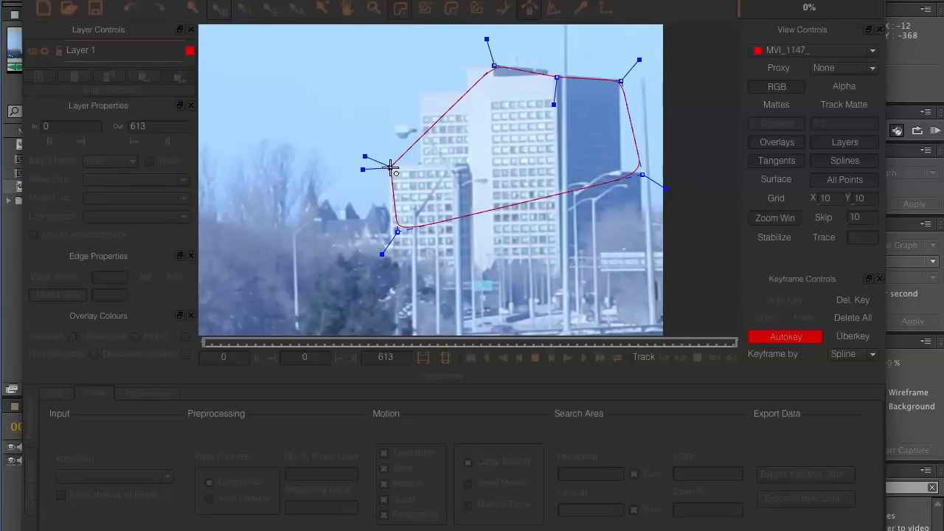
pyautogui.moveTo(391, 169); pyautogui.dragTo(389, 167)
pyautogui.moveTo(389, 168); pyautogui.dragTo(391, 161)
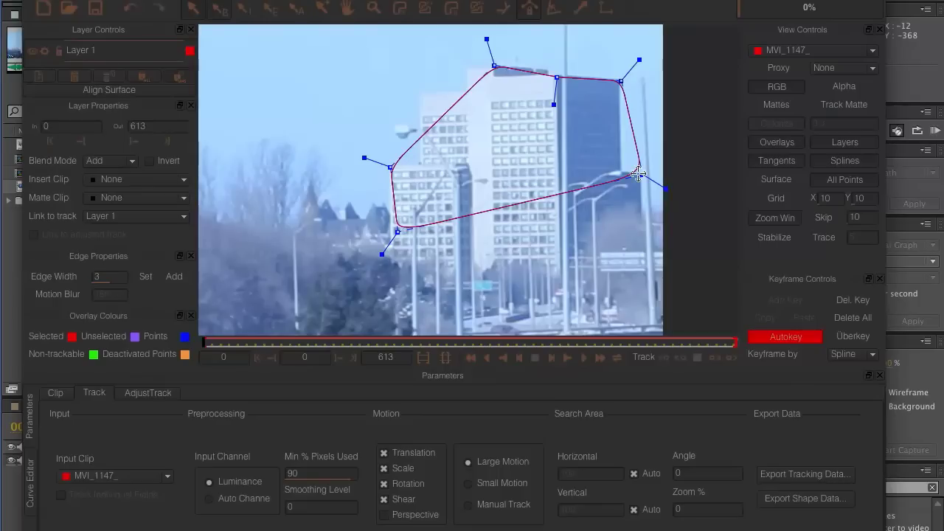
# Step: Adjust the spline's right, top-right and top-middle points to match the building edges
pyautogui.moveTo(645, 175); pyautogui.dragTo(648, 179)
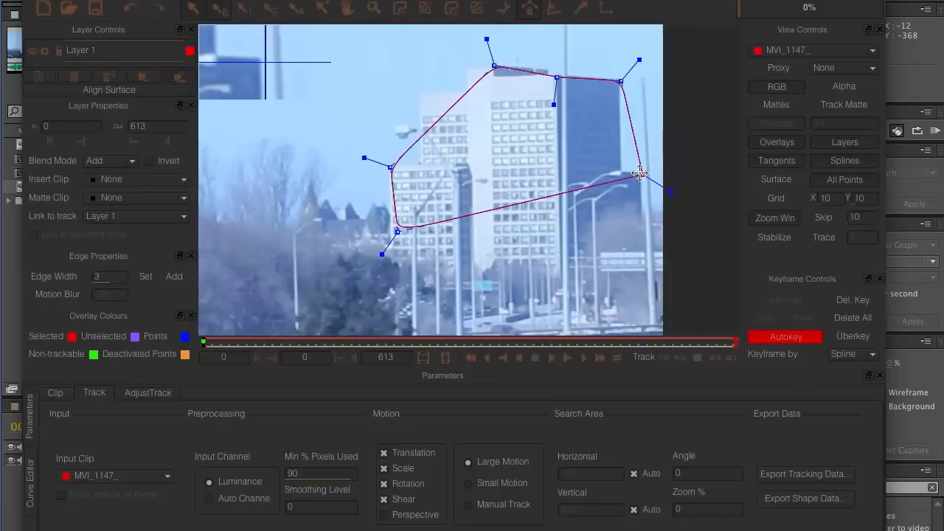
pyautogui.moveTo(640, 173); pyautogui.dragTo(639, 174)
pyautogui.click(622, 79)
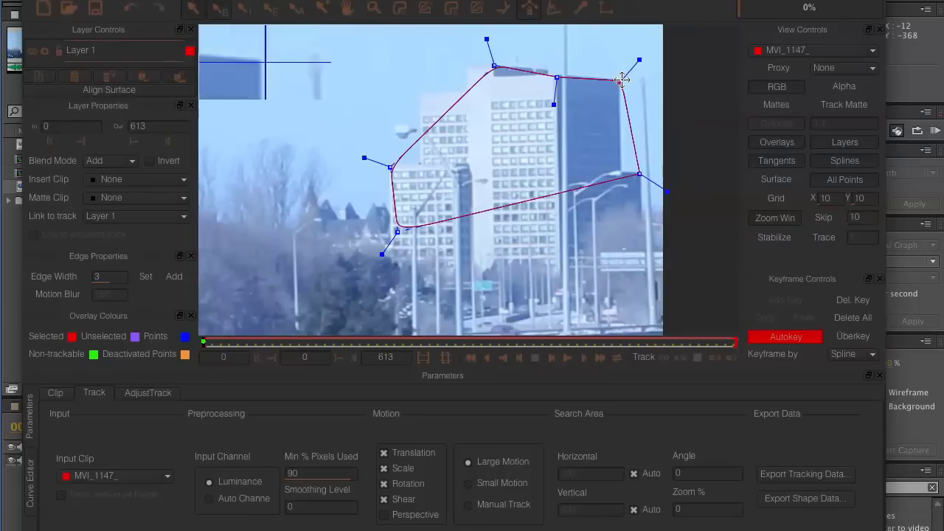
pyautogui.moveTo(639, 59); pyautogui.dragTo(618, 80)
pyautogui.click(558, 77)
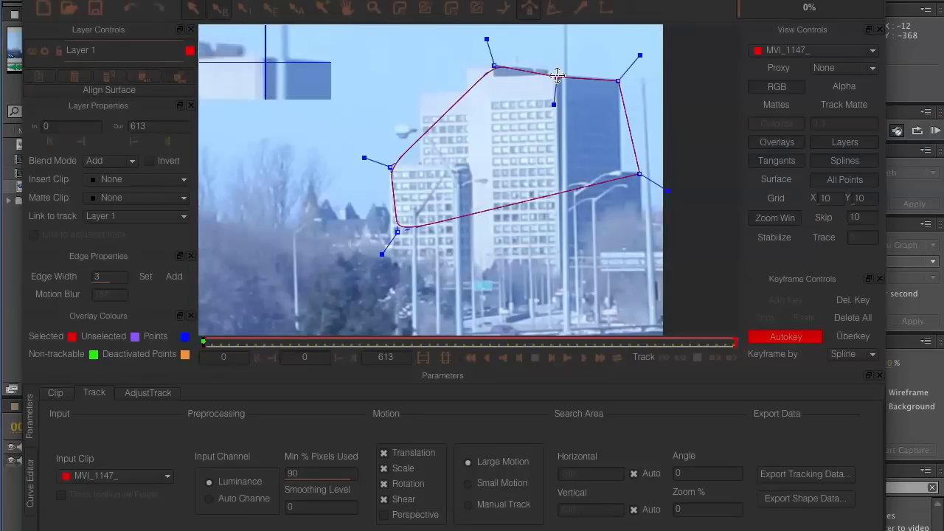
pyautogui.moveTo(557, 77); pyautogui.dragTo(556, 77)
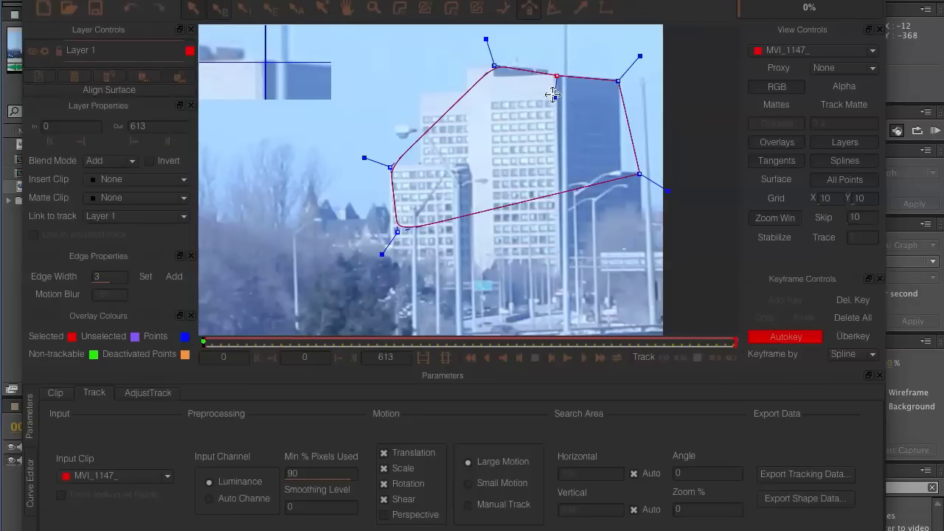
pyautogui.click(552, 89)
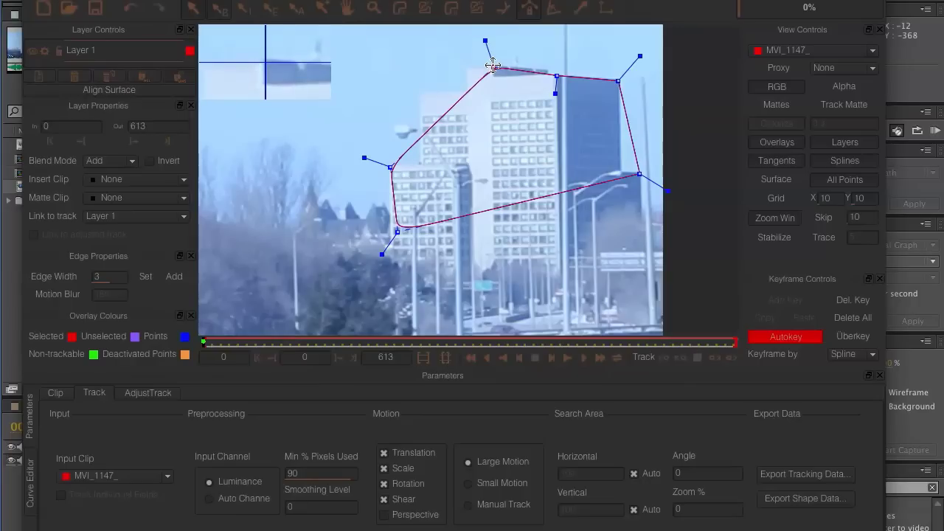
# Step: Refine the left and bottom-left spline points for a tighter outline
pyautogui.click(494, 65)
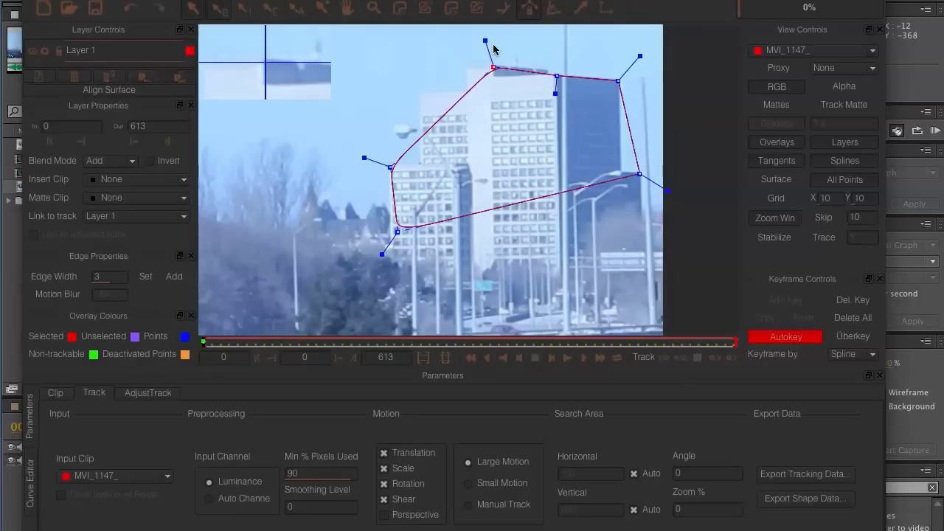
pyautogui.click(392, 169)
pyautogui.moveTo(394, 172)
pyautogui.mouseDown()
pyautogui.moveTo(359, 157)
pyautogui.moveTo(389, 169)
pyautogui.mouseUp()
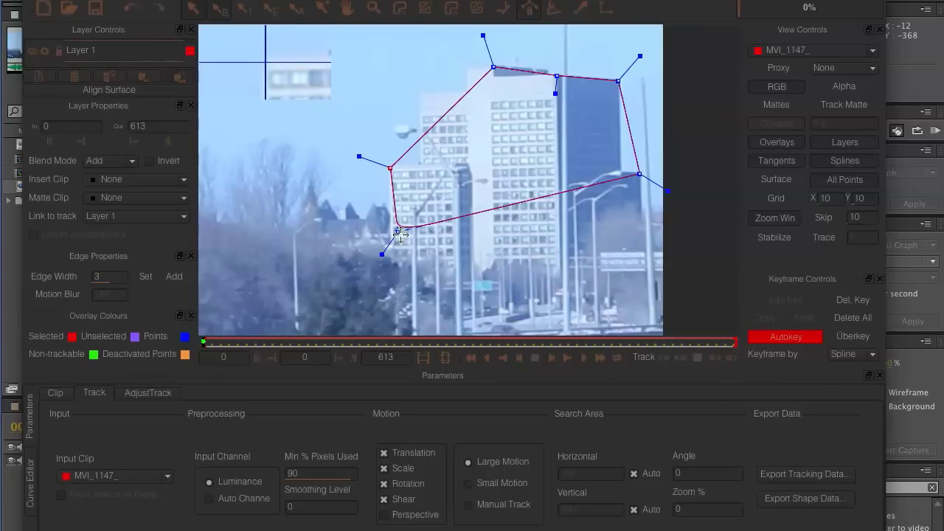
pyautogui.moveTo(401, 234); pyautogui.dragTo(400, 239)
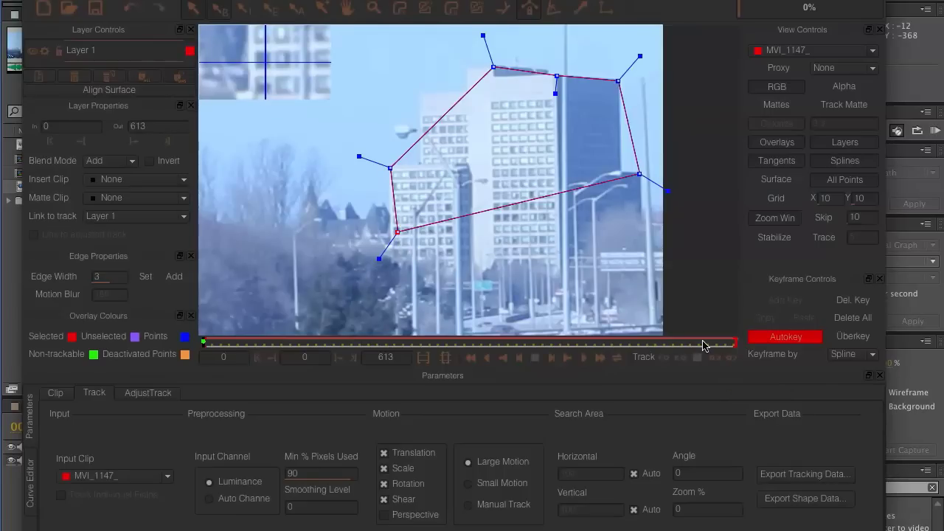
# Step: Nudge the bottom-left point, track Layer 1 forward to frame 613, then open Export Tracking Data
pyautogui.moveTo(400, 231); pyautogui.dragTo(398, 231)
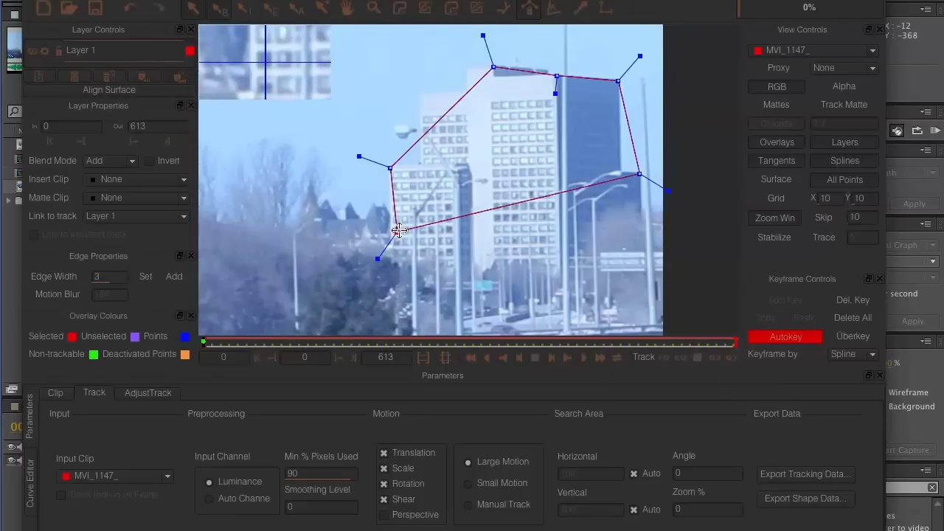
pyautogui.click(733, 359)
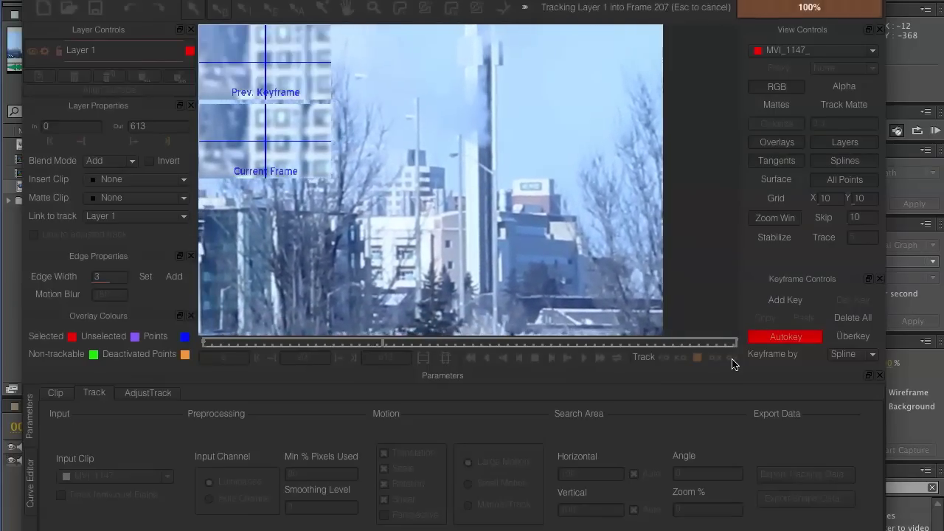
pyautogui.press('Escape')
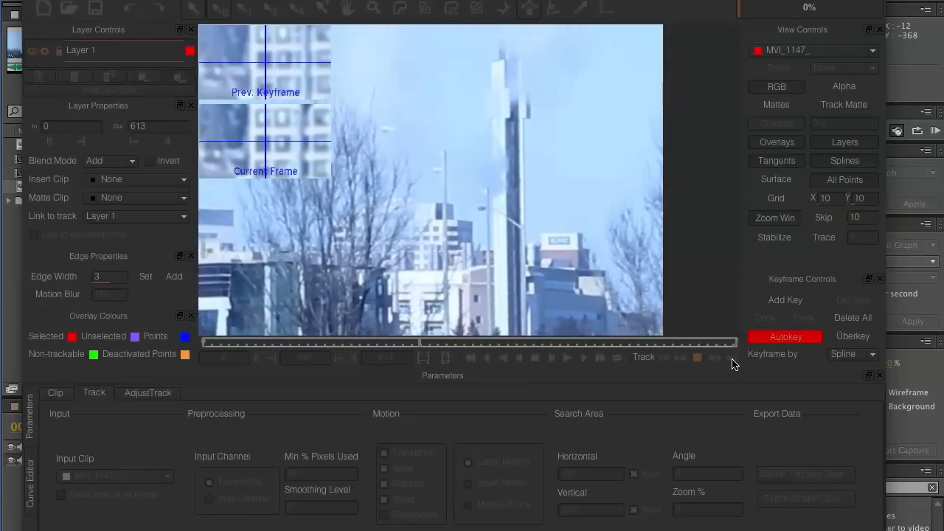
pyautogui.click(731, 357)
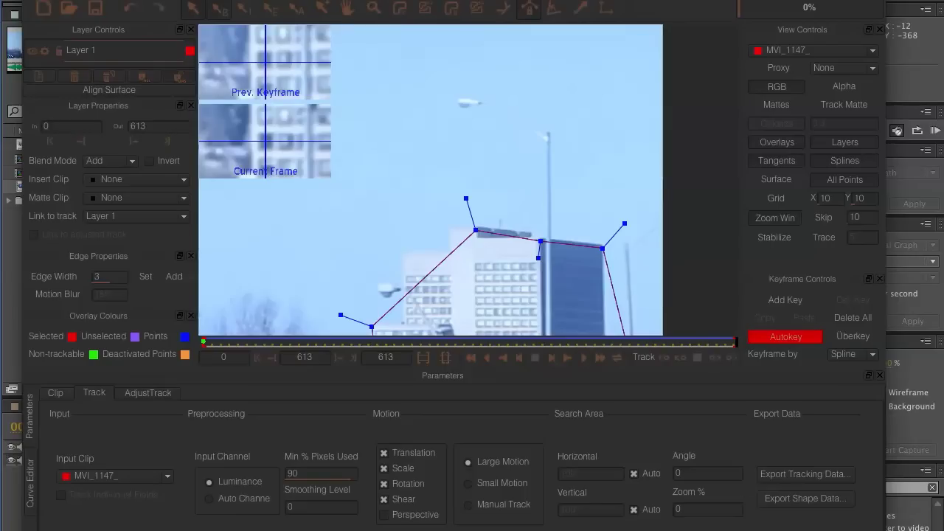
pyautogui.click(810, 476)
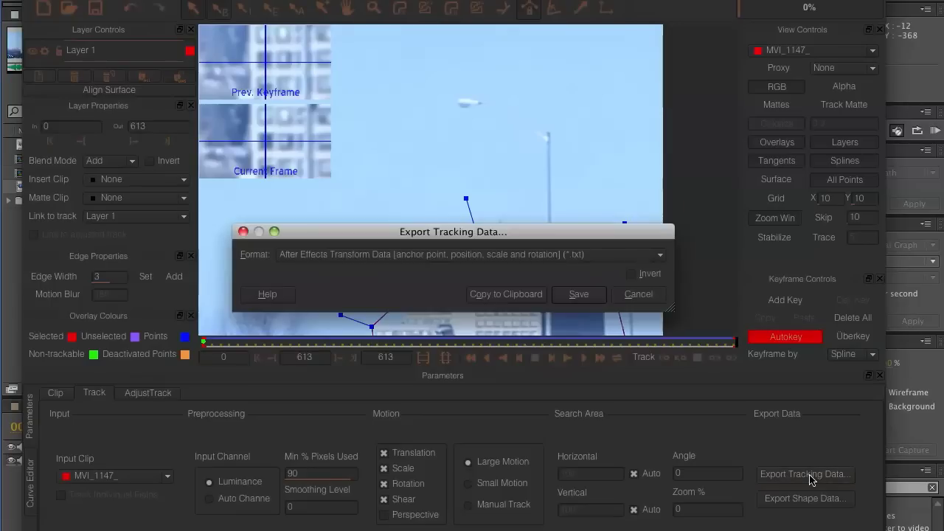
# Step: Export the mocha track as After Effects Transform Data and copy it to the clipboard
pyautogui.click(662, 259)
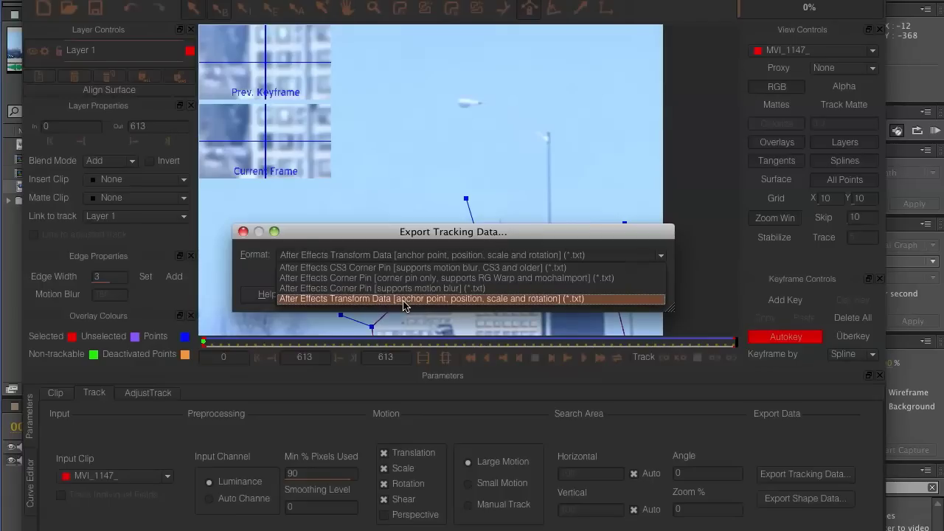
pyautogui.click(528, 299)
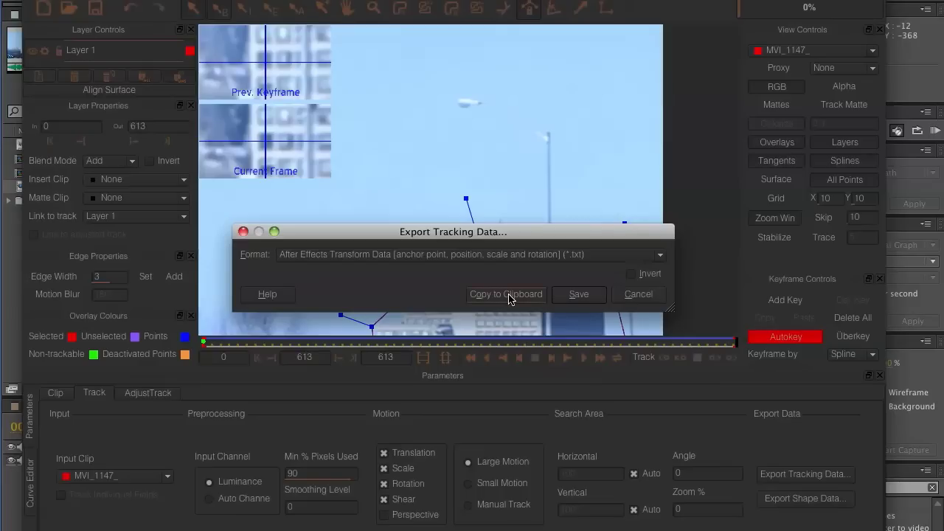
pyautogui.click(509, 295)
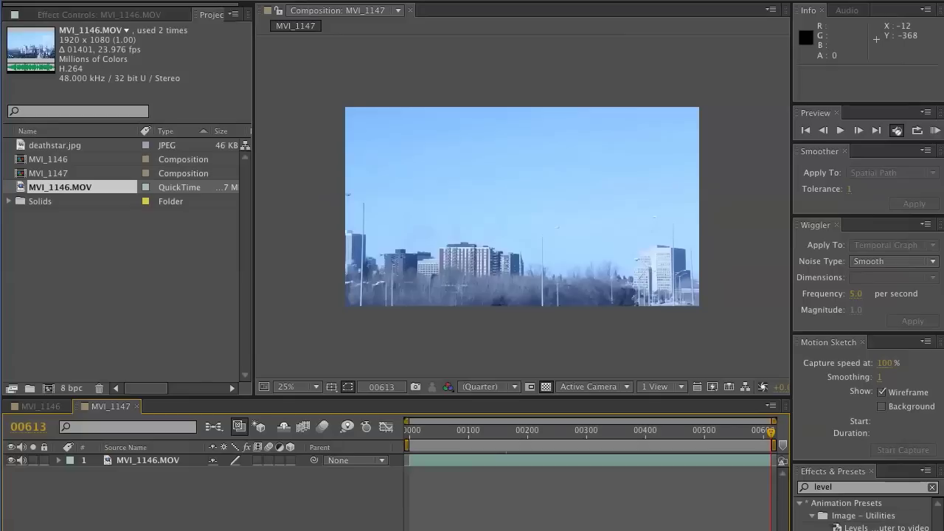
# Step: Back in After Effects, add a new null object, Null 2, to the MVI_1147 composition
pyautogui.press('super+Tab')
pyautogui.rightClick(132, 507)
pyautogui.moveTo(147, 515)
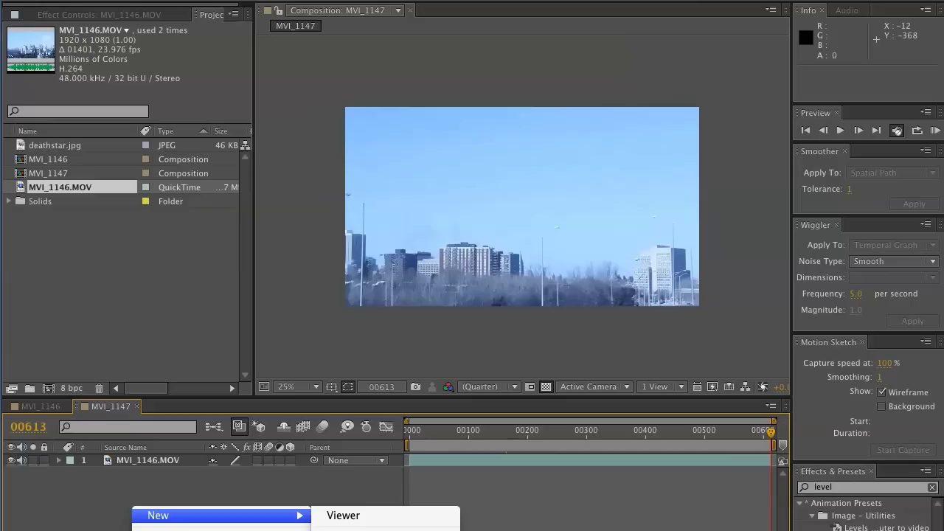
pyautogui.hotkey('ctrl', 'alt', 'shift', 'y')
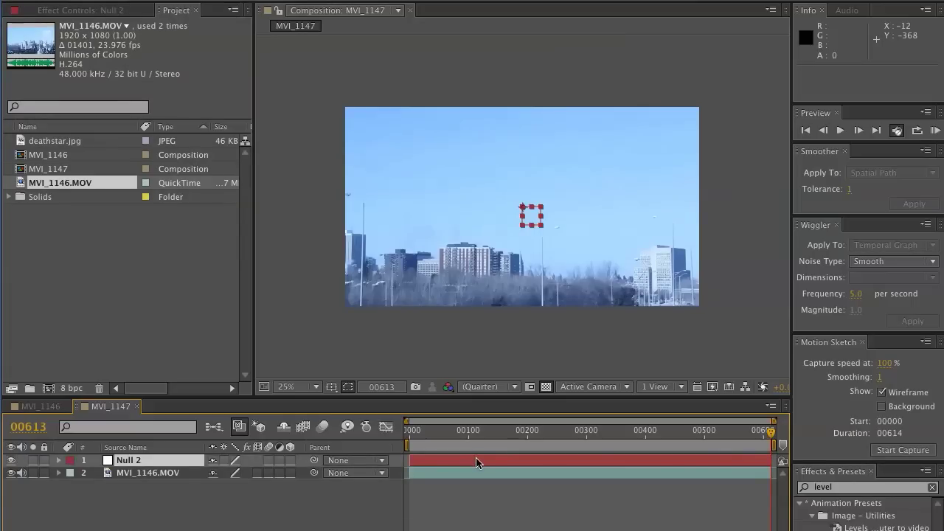
# Step: From the first frame, paste the 2456 mocha tracking keyframes onto Null 2
pyautogui.press('Home')
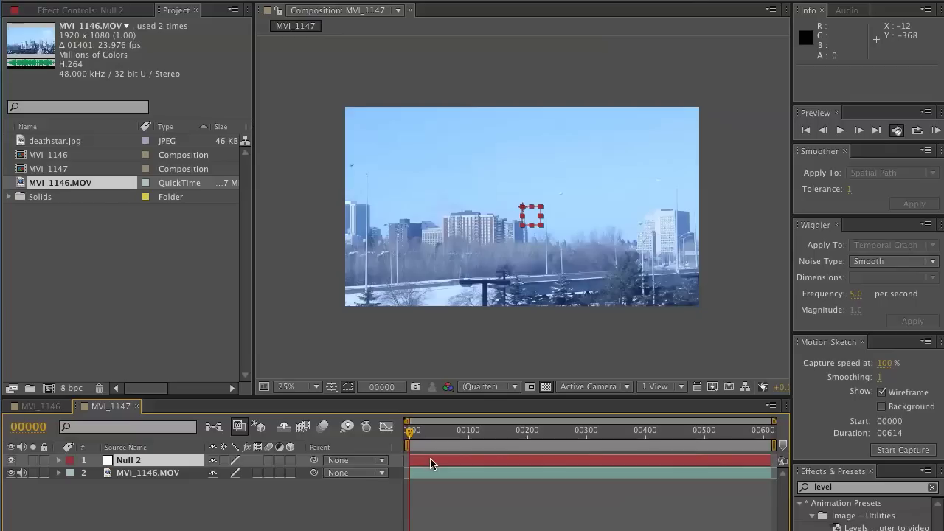
pyautogui.click(153, 466)
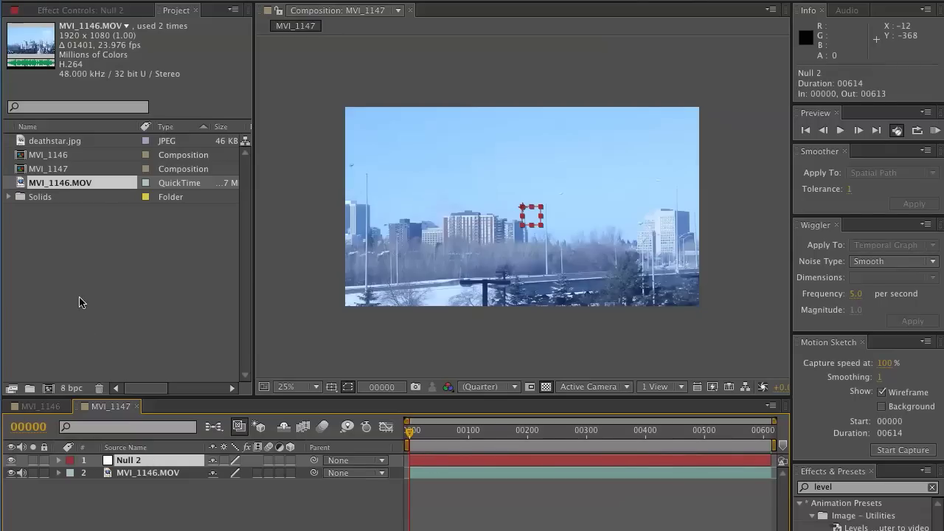
pyautogui.hotkey('ctrl', 'v')
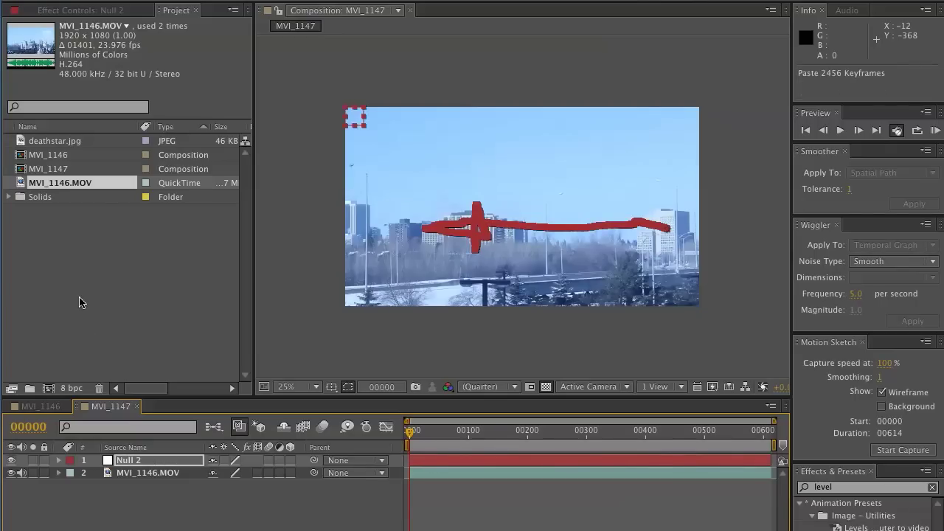
# Step: Expand Null 2's Transform properties and scrub the clip to check the tracked motion
pyautogui.click(59, 461)
pyautogui.click(70, 474)
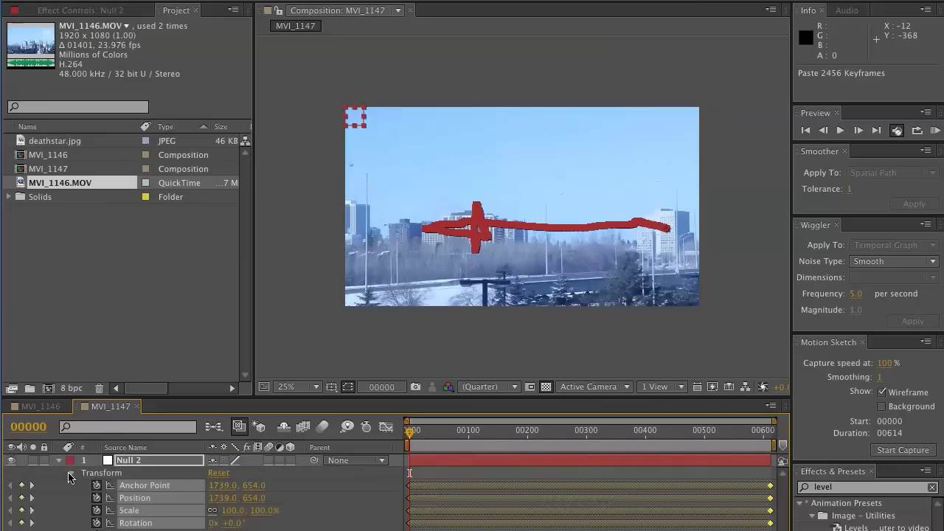
pyautogui.click(409, 473)
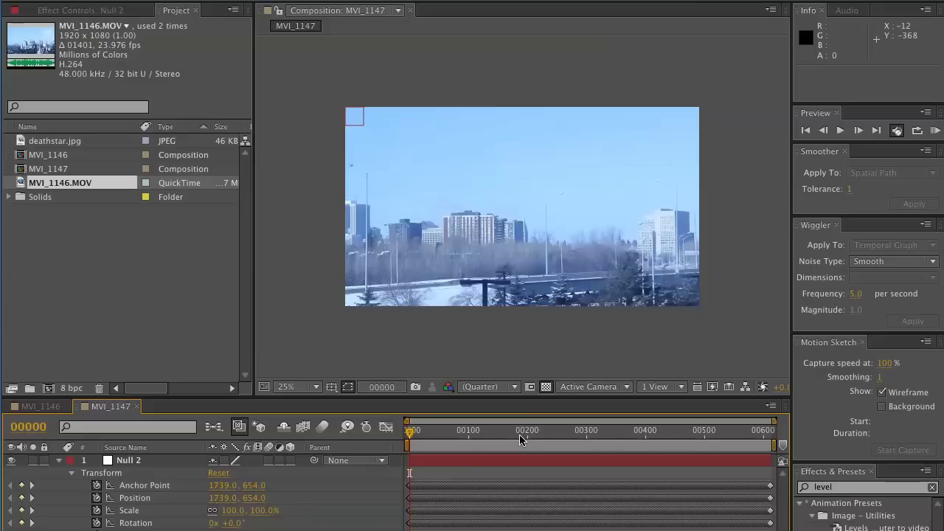
pyautogui.moveTo(521, 440)
pyautogui.mouseDown()
pyautogui.moveTo(528, 440)
pyautogui.moveTo(507, 444)
pyautogui.mouseUp()
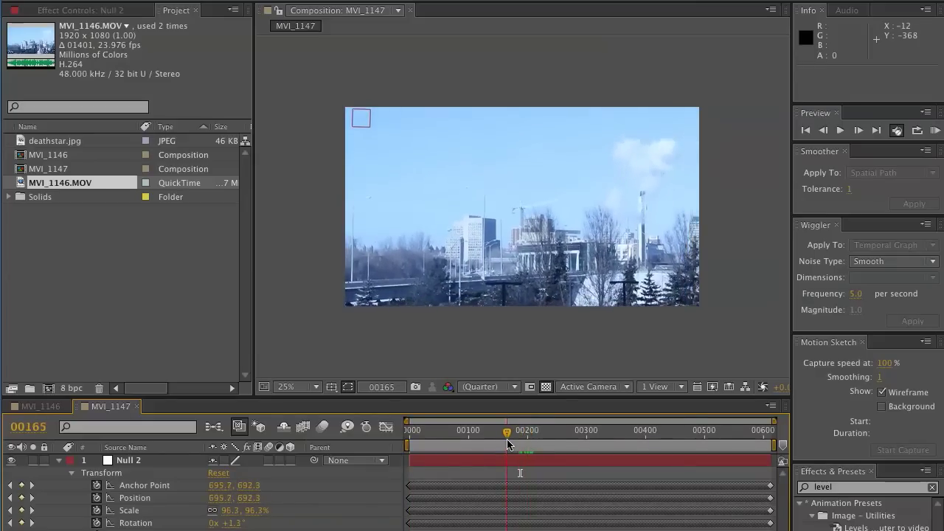
# Step: Delete Null 2's Scale and Anchor Point keyframes, keeping Position and Rotation
pyautogui.click(129, 511)
pyautogui.press('Delete')
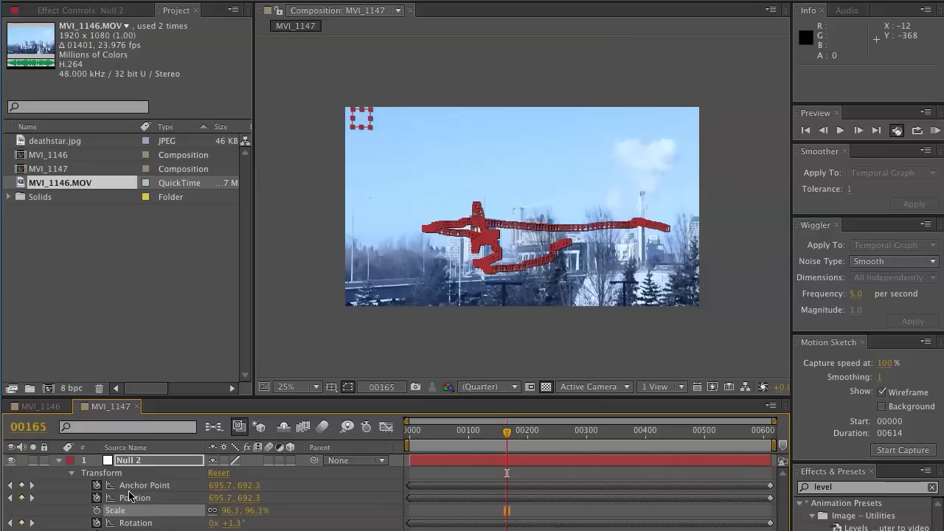
pyautogui.click(136, 486)
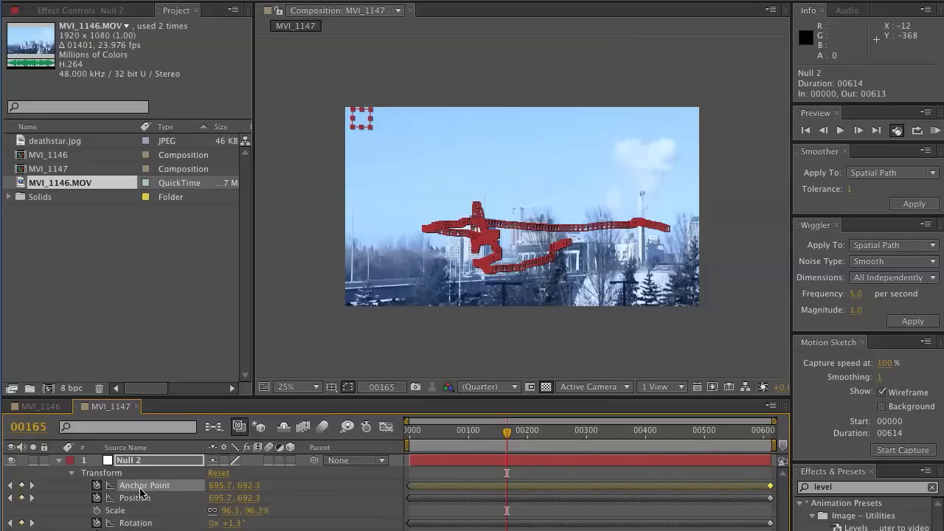
pyautogui.press('Delete')
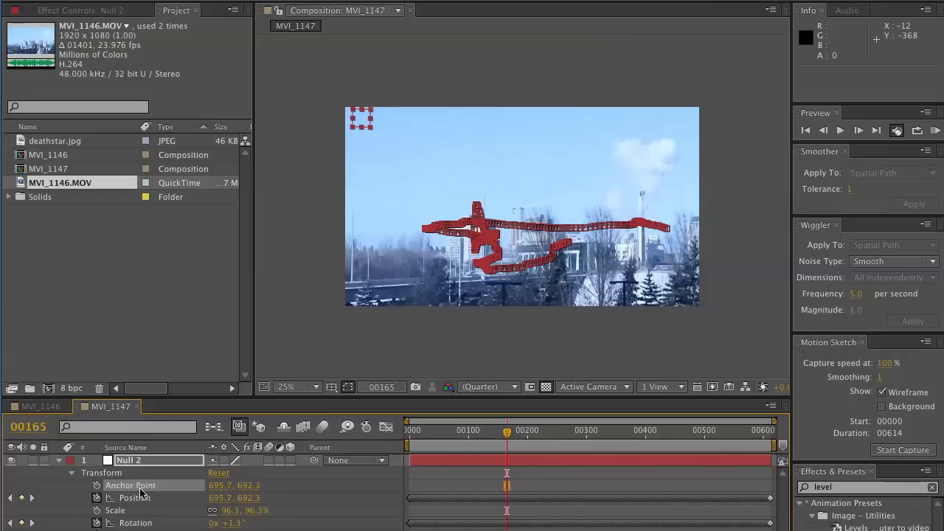
pyautogui.press('F2')
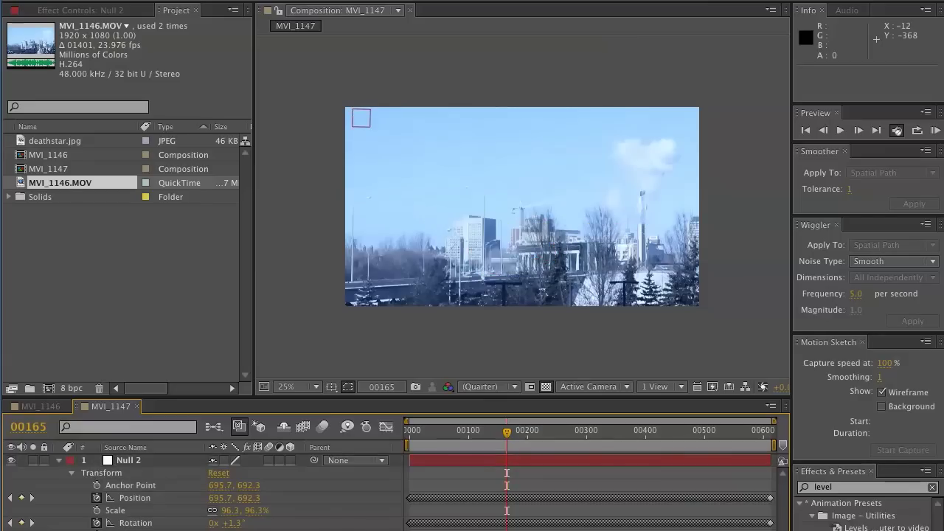
# Step: Reset Null 2's Anchor Point to 0, 0
pyautogui.rightClick(127, 489)
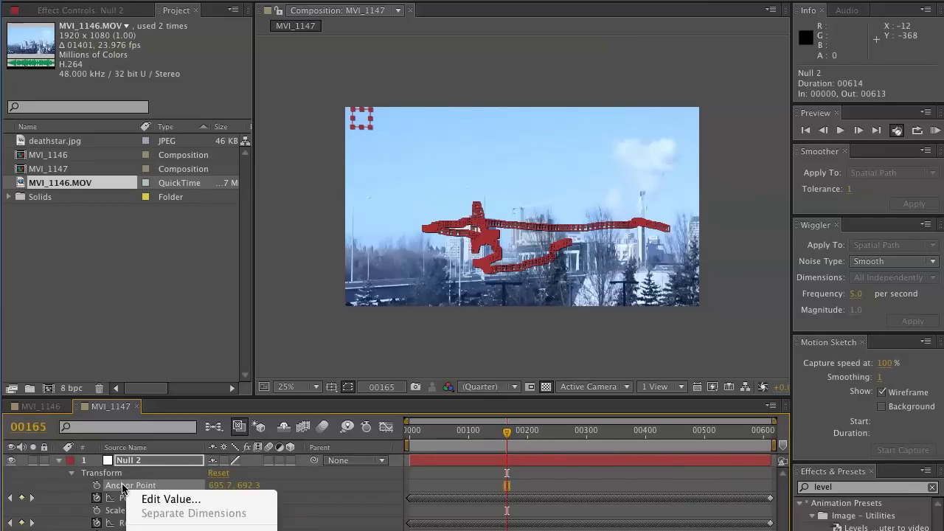
pyautogui.click(170, 527)
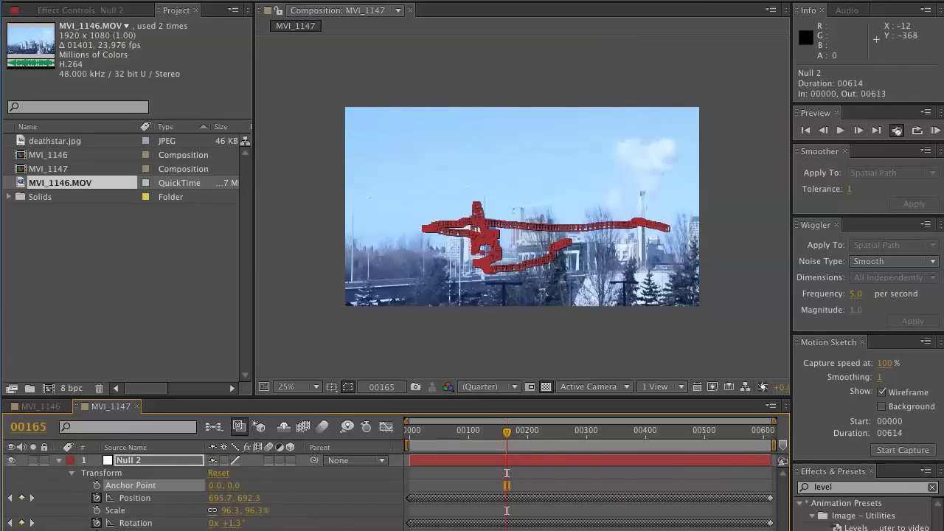
pyautogui.press('F2')
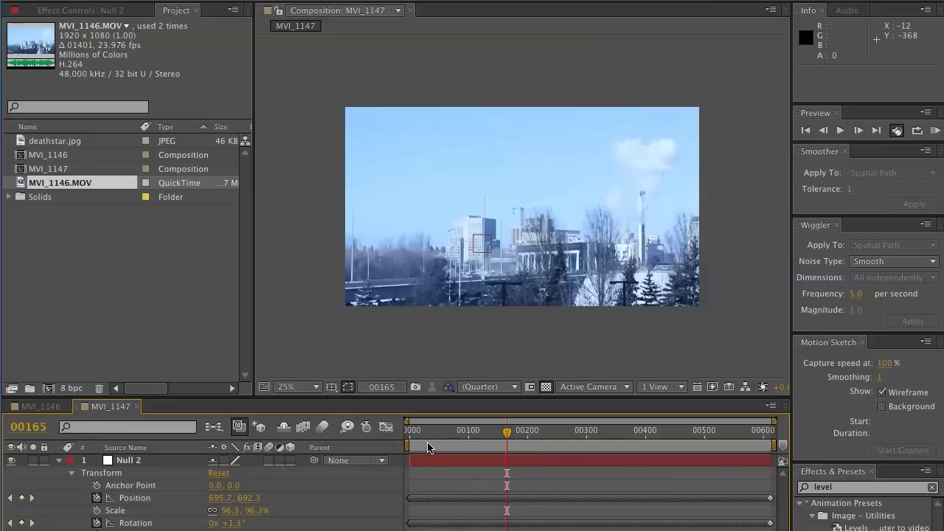
# Step: Play and scrub through the shot to confirm the null follows the building, then collapse its Transform properties
pyautogui.press('Home')
pyautogui.press('space')
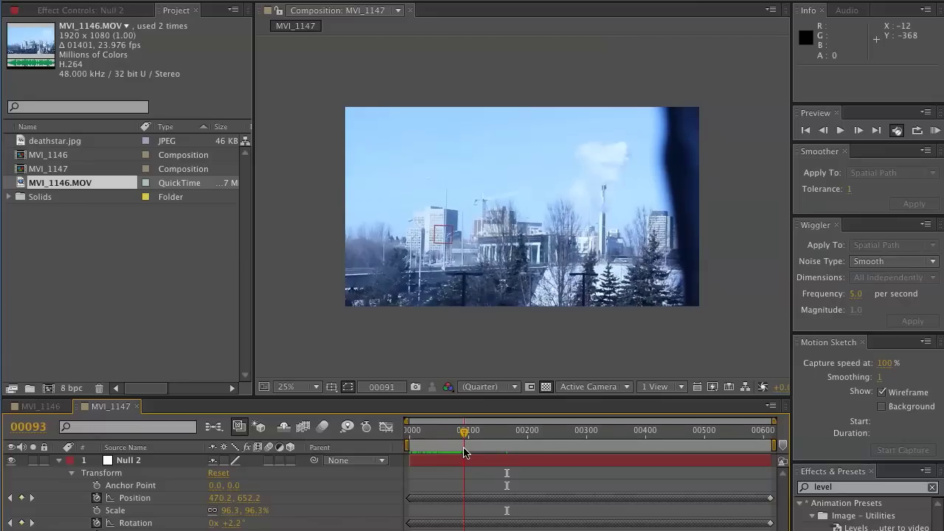
pyautogui.moveTo(465, 452); pyautogui.dragTo(566, 456)
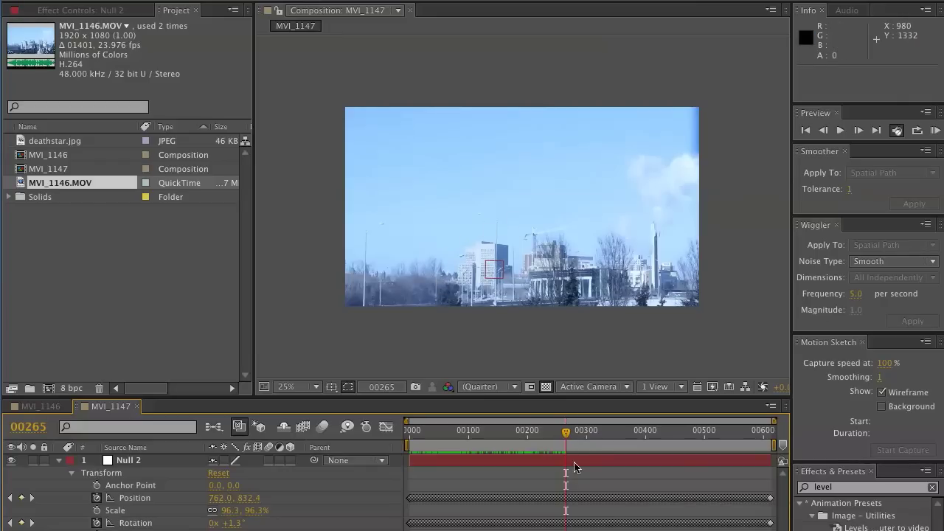
pyautogui.moveTo(566, 443); pyautogui.dragTo(766, 436)
pyautogui.moveTo(639, 441); pyautogui.dragTo(398, 447)
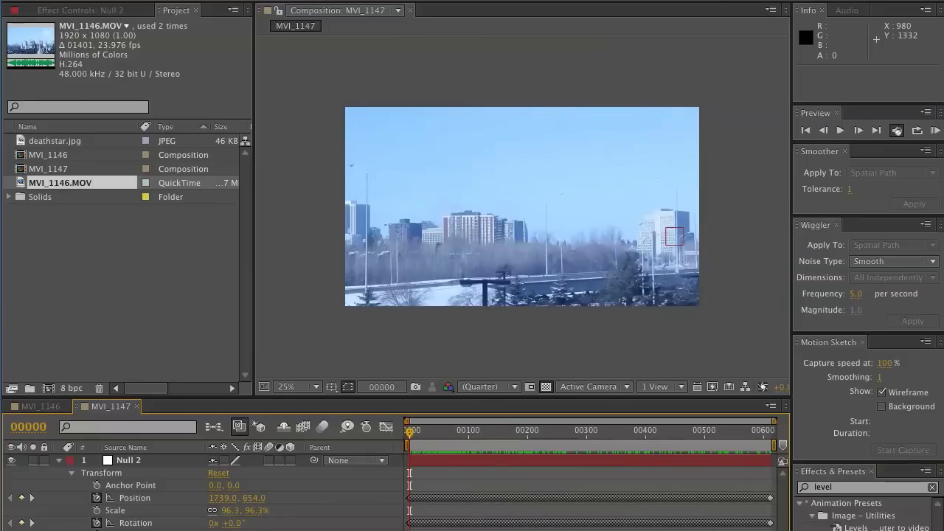
pyautogui.click(59, 461)
# Step: Drag deathstar.jpg from the Project panel into the MVI_1147 viewer as the top layer
pyautogui.click(121, 461)
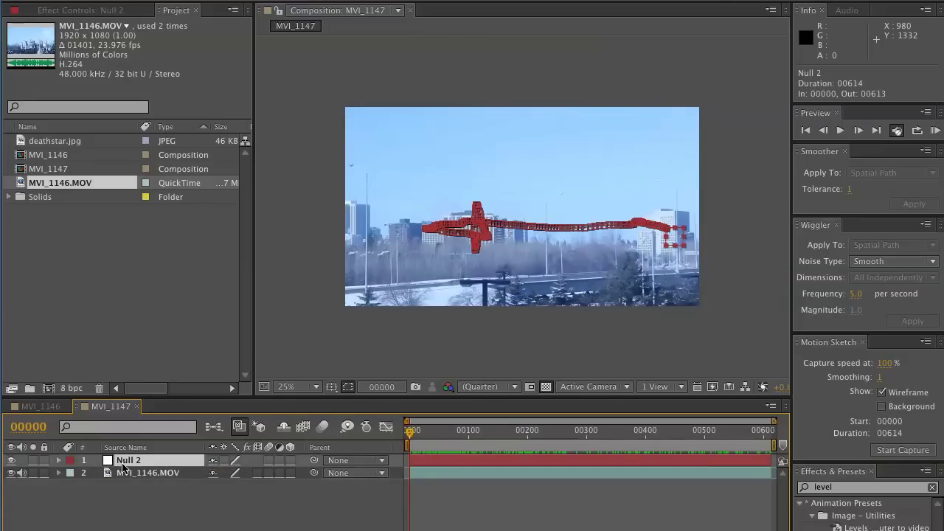
pyautogui.click(137, 503)
pyautogui.click(92, 243)
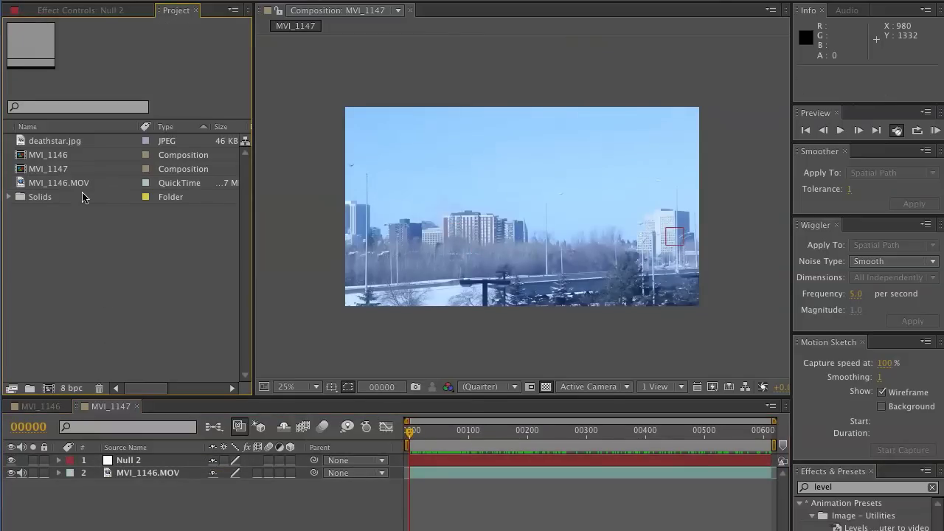
pyautogui.click(81, 142)
pyautogui.moveTo(31, 45); pyautogui.dragTo(550, 189)
pyautogui.press('F2')
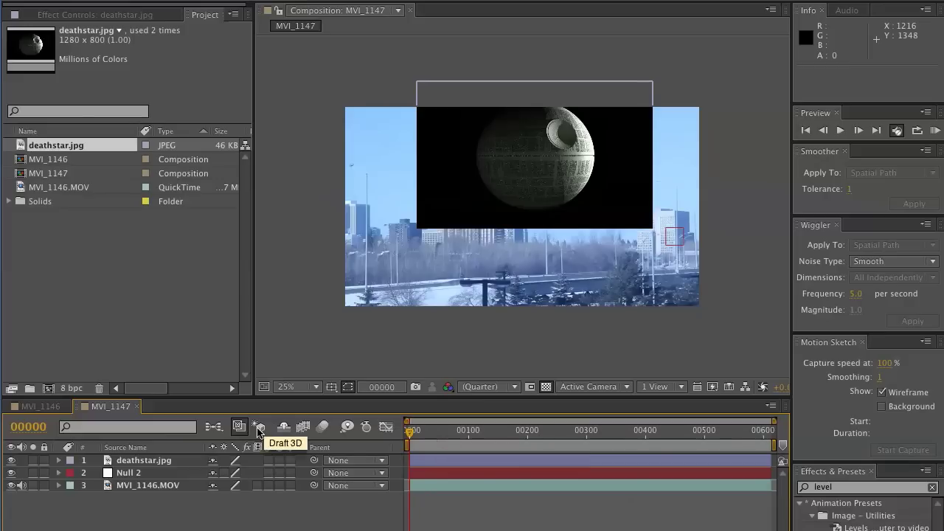
pyautogui.click(129, 462)
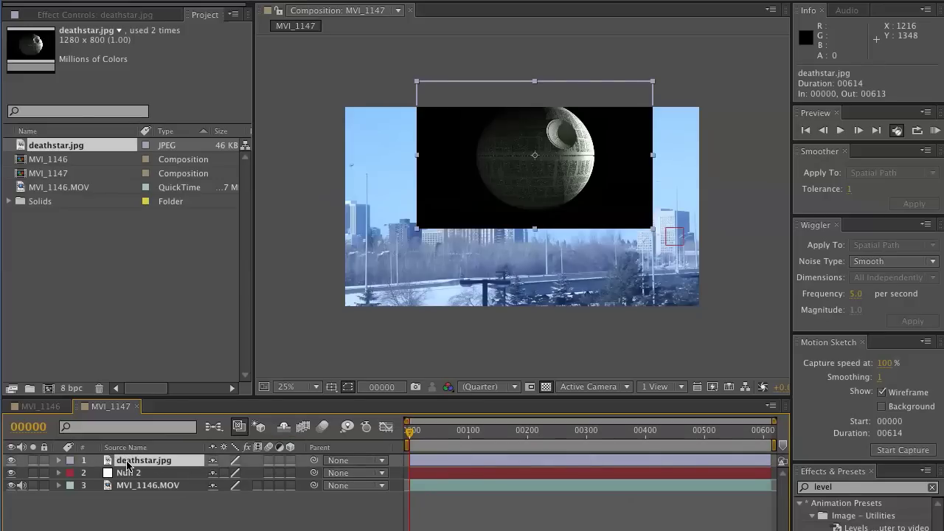
pyautogui.press('F2')
pyautogui.click(127, 464)
pyautogui.click(573, 527)
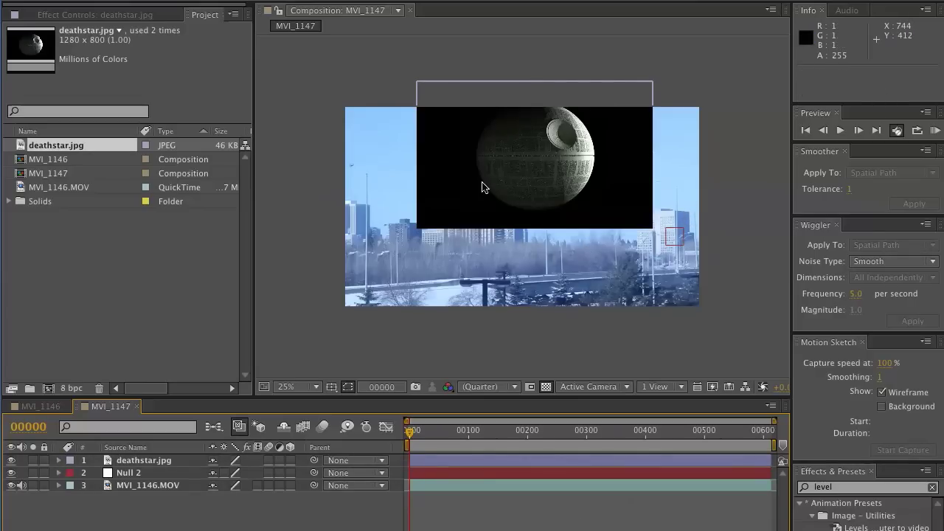
pyautogui.click(164, 460)
# Step: Mirror the Death Star horizontally by setting its X Scale to -100
pyautogui.press('s')
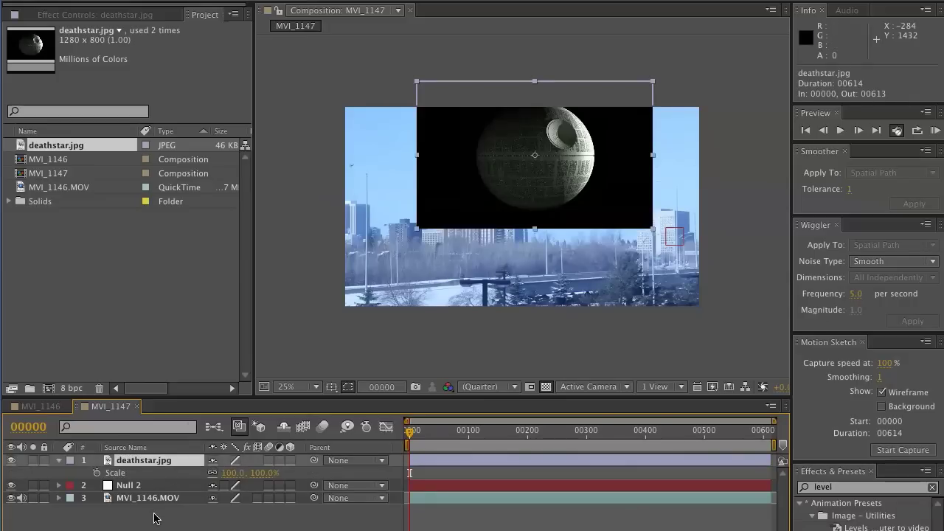
pyautogui.click(226, 471)
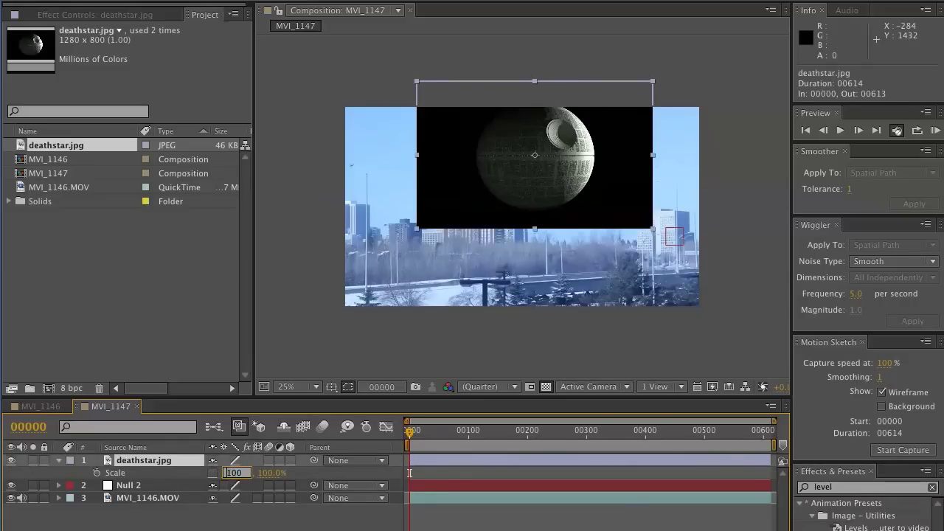
pyautogui.press('Return')
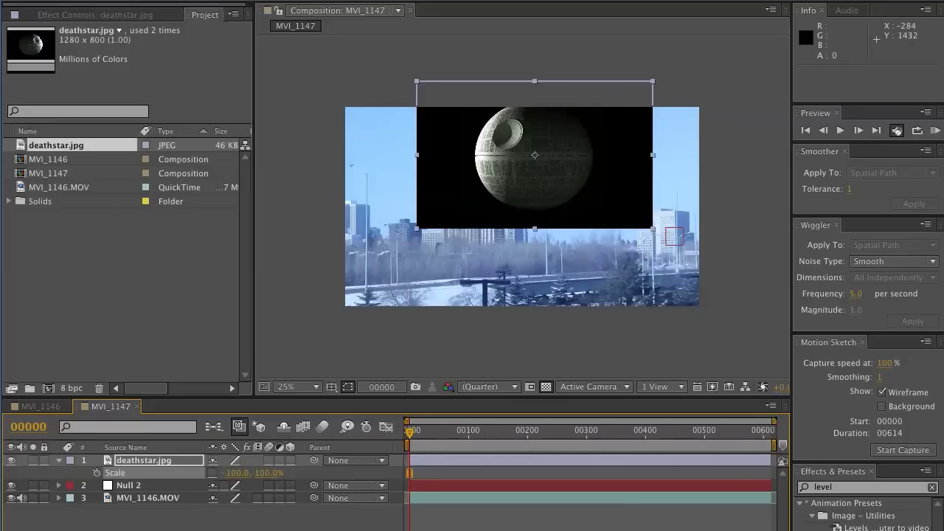
pyautogui.click(403, 515)
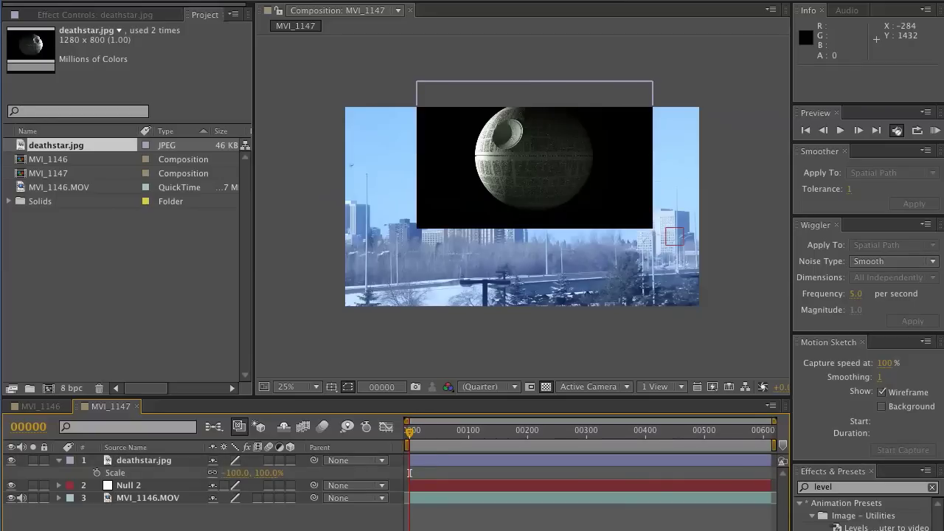
# Step: Shrink the Death Star to 71% and move it up-right to about 1088, 232
pyautogui.click(590, 214)
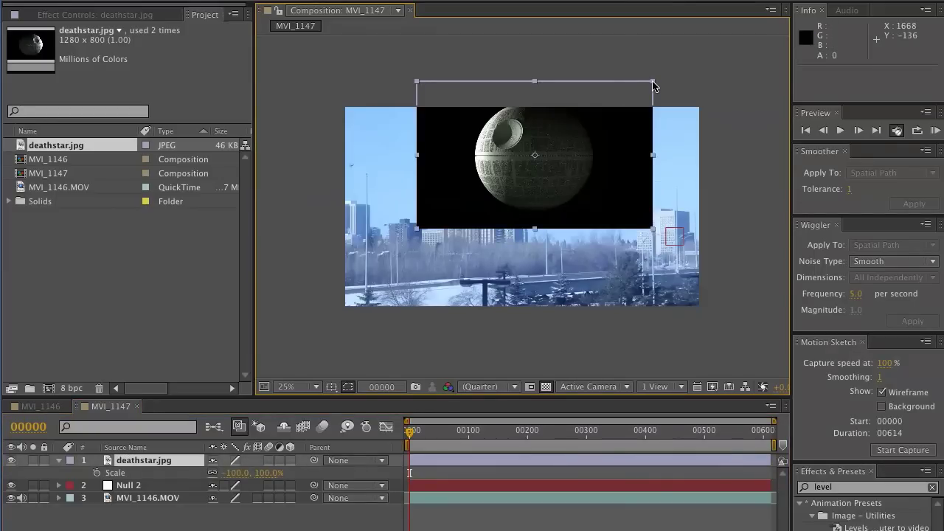
pyautogui.moveTo(653, 86); pyautogui.dragTo(631, 99)
pyautogui.press('capslock')
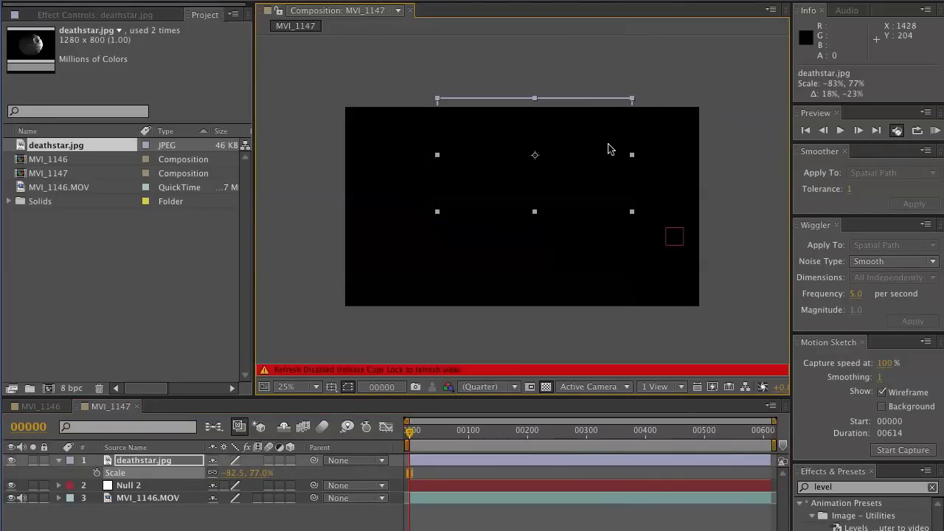
pyautogui.press('capslock')
pyautogui.moveTo(609, 149); pyautogui.dragTo(616, 148)
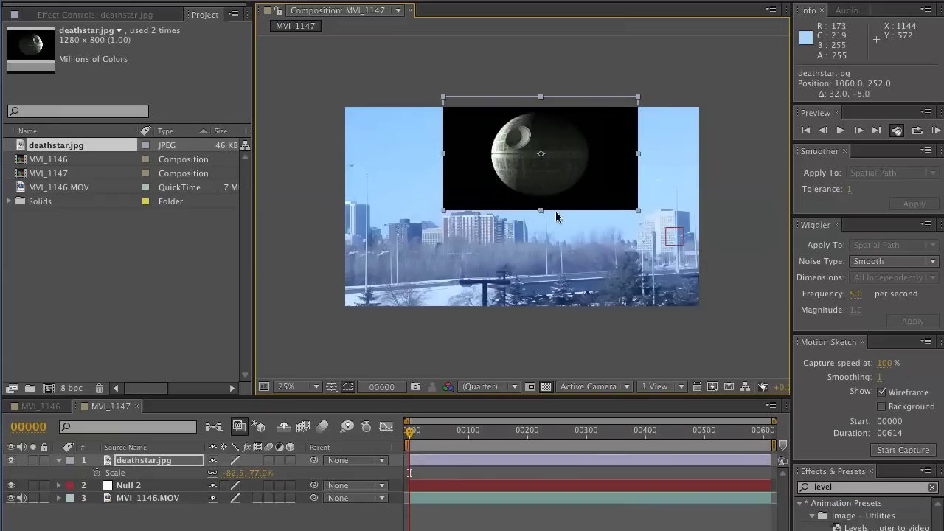
pyautogui.hotkey('ctrl', 'z')
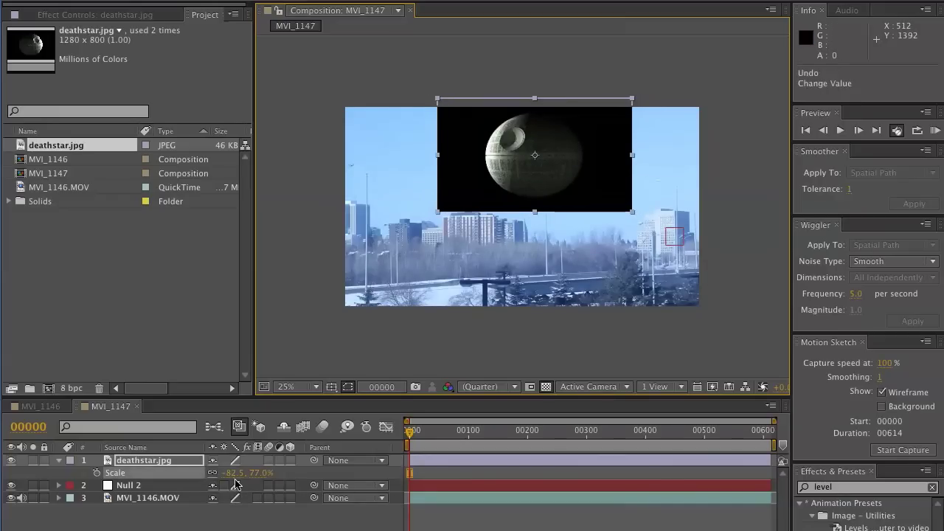
pyautogui.hotkey('ctrl', 'z')
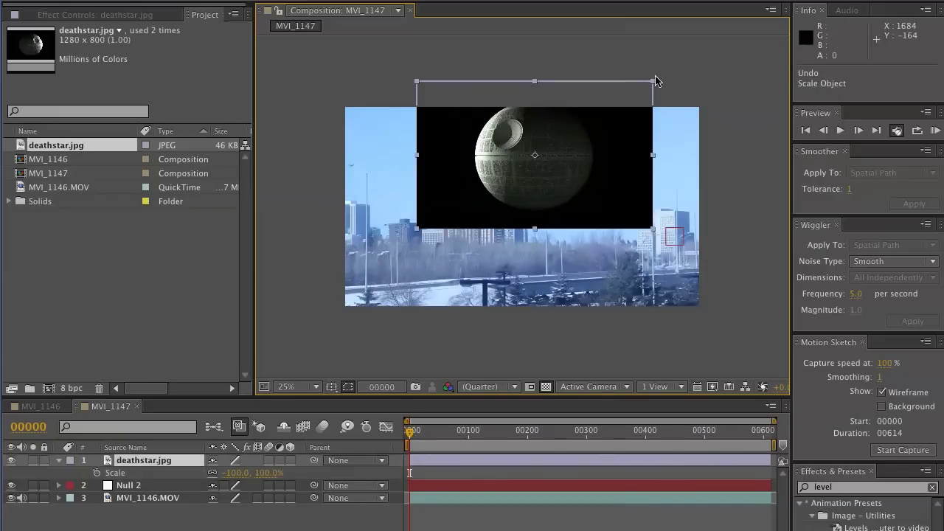
pyautogui.moveTo(653, 81); pyautogui.dragTo(625, 104)
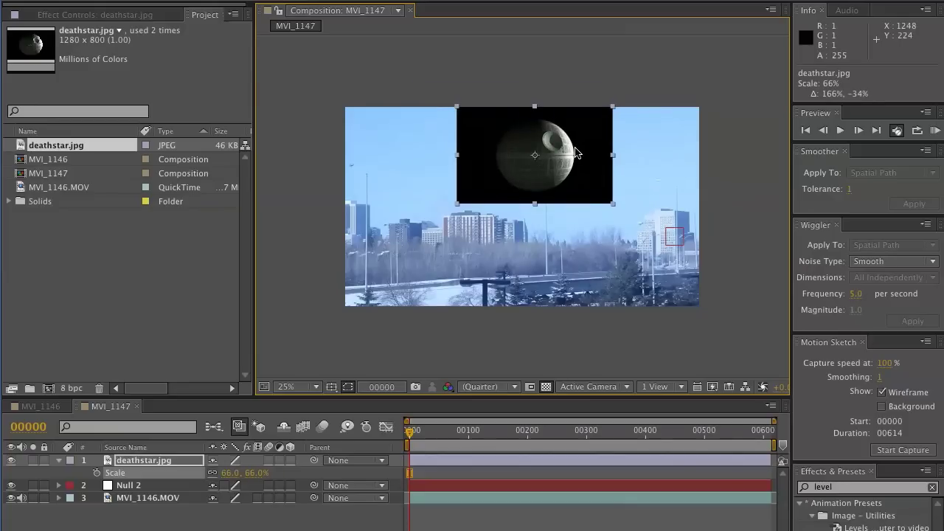
pyautogui.hotkey('ctrl', 'z')
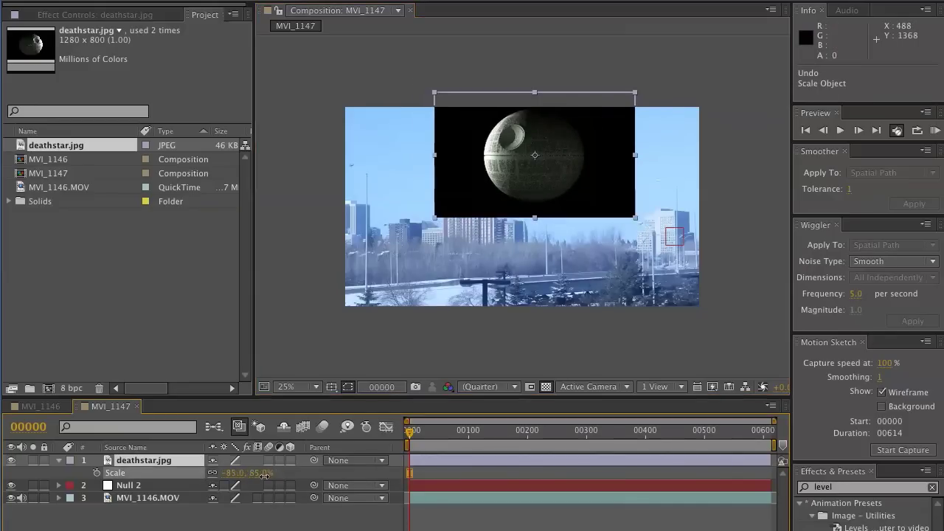
pyautogui.moveTo(265, 475); pyautogui.dragTo(254, 476)
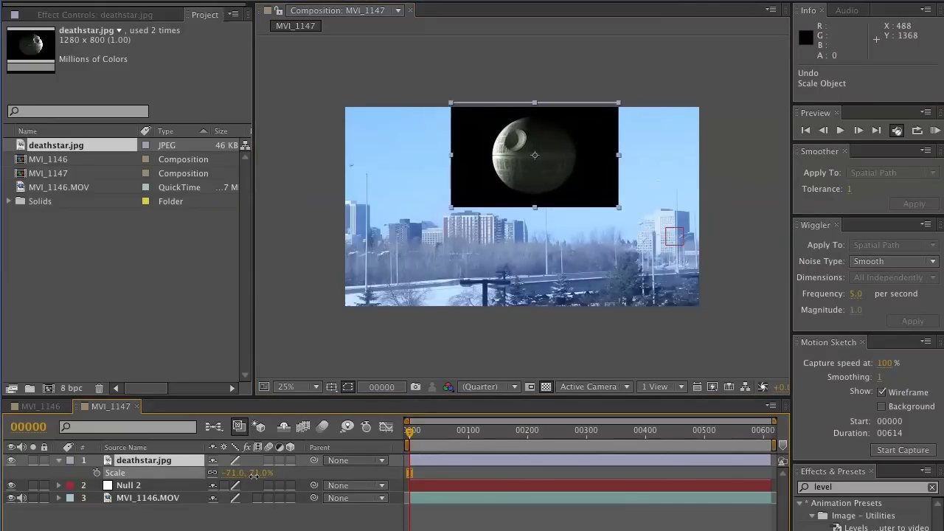
pyautogui.moveTo(577, 157); pyautogui.dragTo(588, 152)
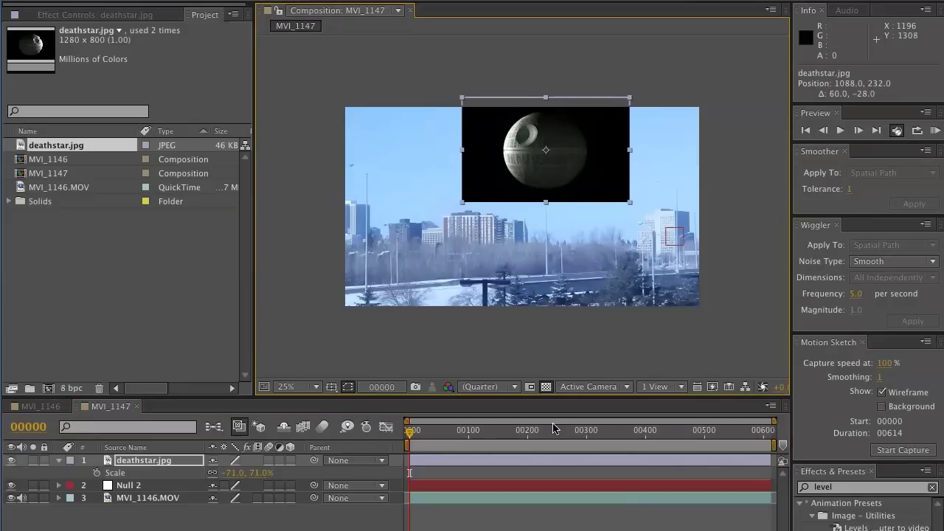
pyautogui.click(580, 343)
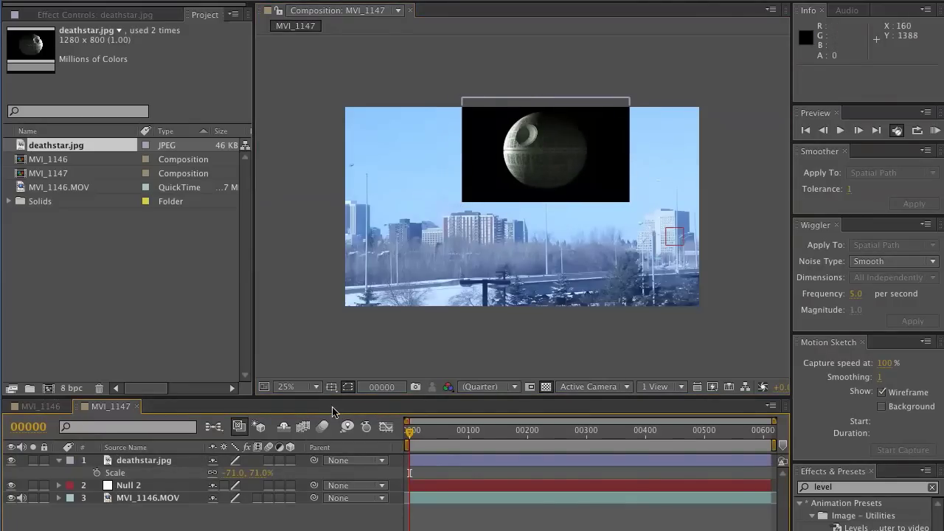
# Step: Set deathstar.jpg's blend mode to Screen and shift it right to about 1184, 208
pyautogui.click(136, 462)
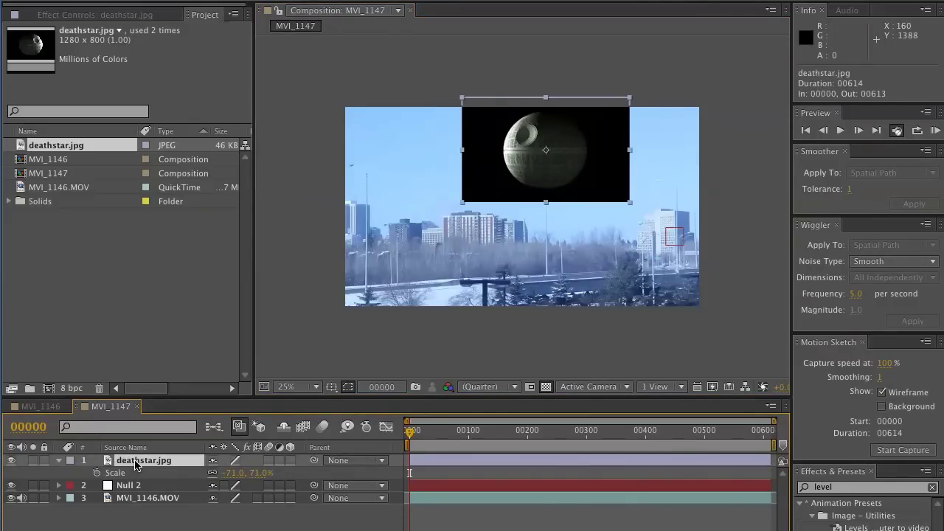
pyautogui.press('F4')
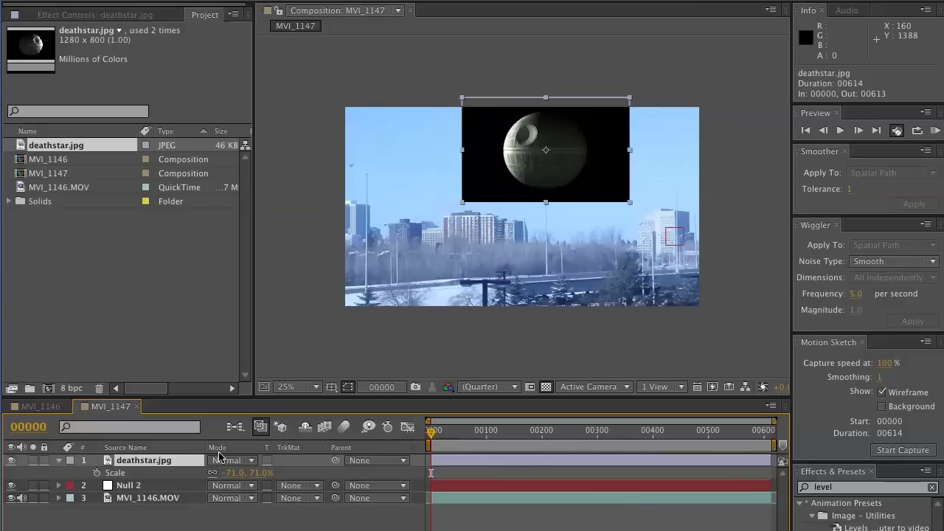
pyautogui.click(242, 460)
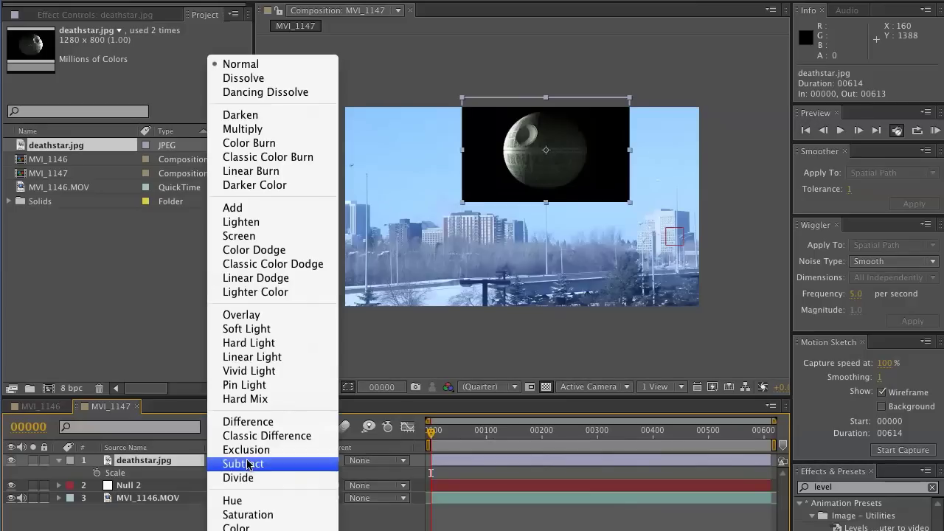
pyautogui.click(271, 236)
pyautogui.click(603, 312)
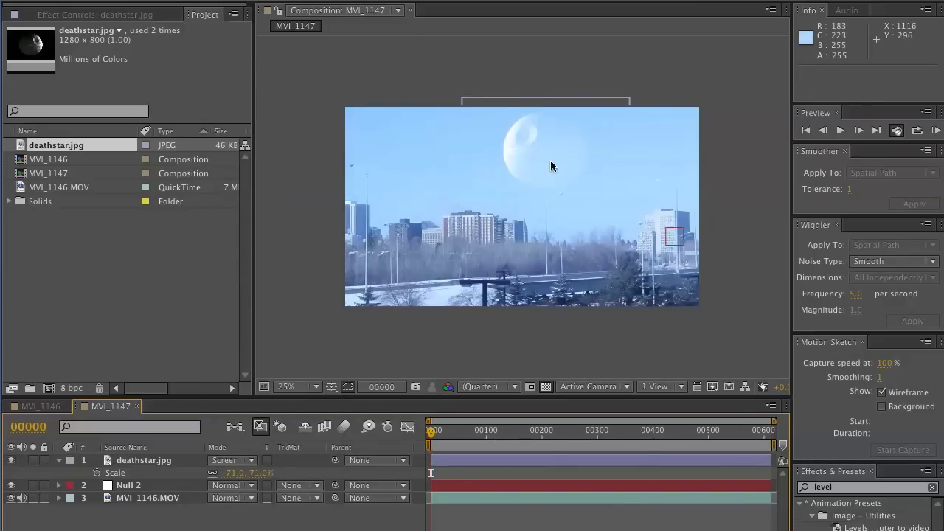
pyautogui.moveTo(551, 161); pyautogui.dragTo(574, 160)
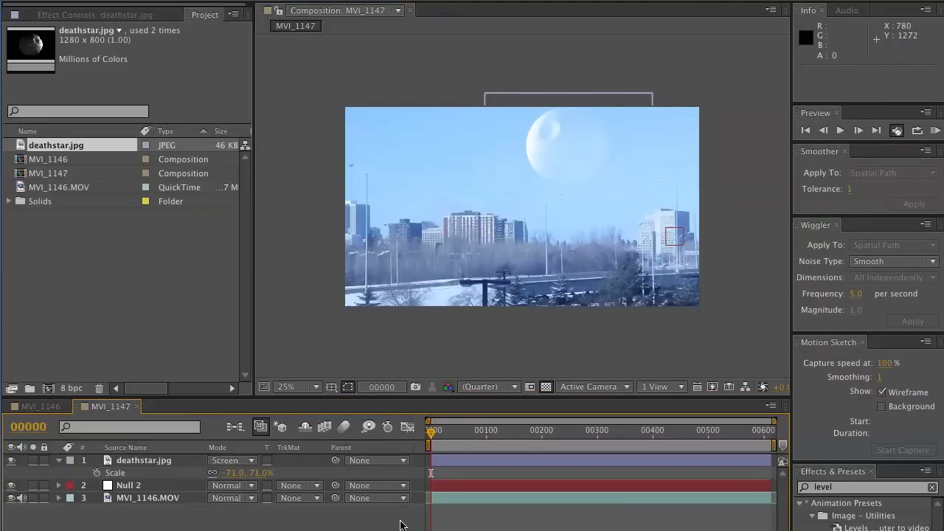
pyautogui.click(582, 143)
# Step: Nudge the Death Star slightly left and parent deathstar.jpg to Null 2
pyautogui.moveTo(583, 143); pyautogui.dragTo(577, 143)
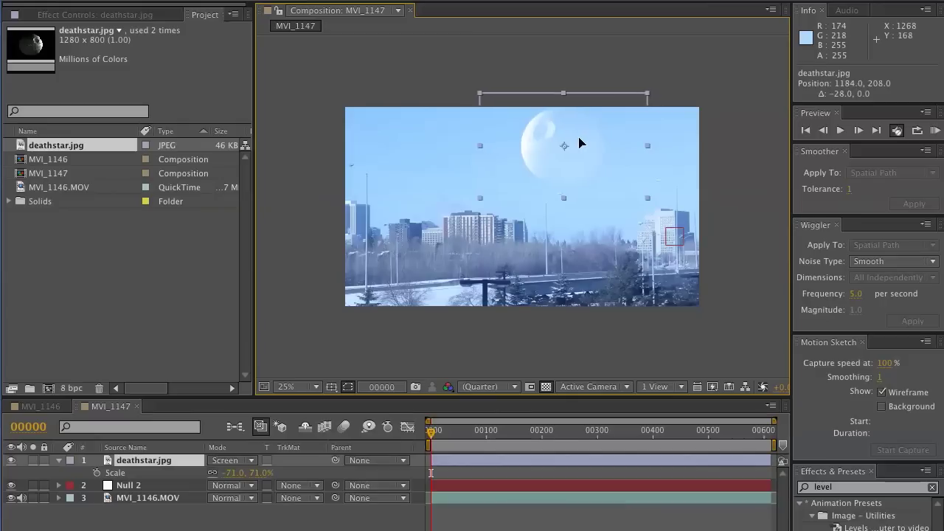
pyautogui.click(164, 461)
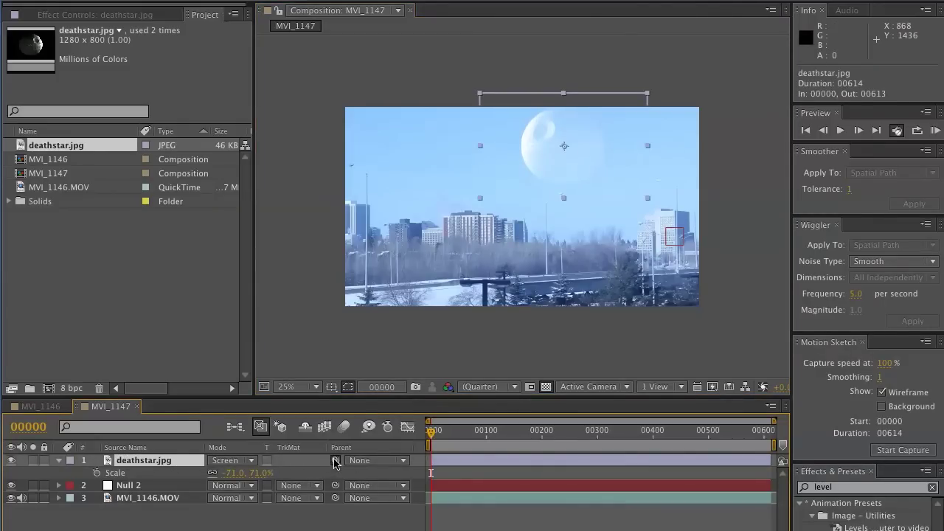
pyautogui.moveTo(336, 462); pyautogui.dragTo(129, 485)
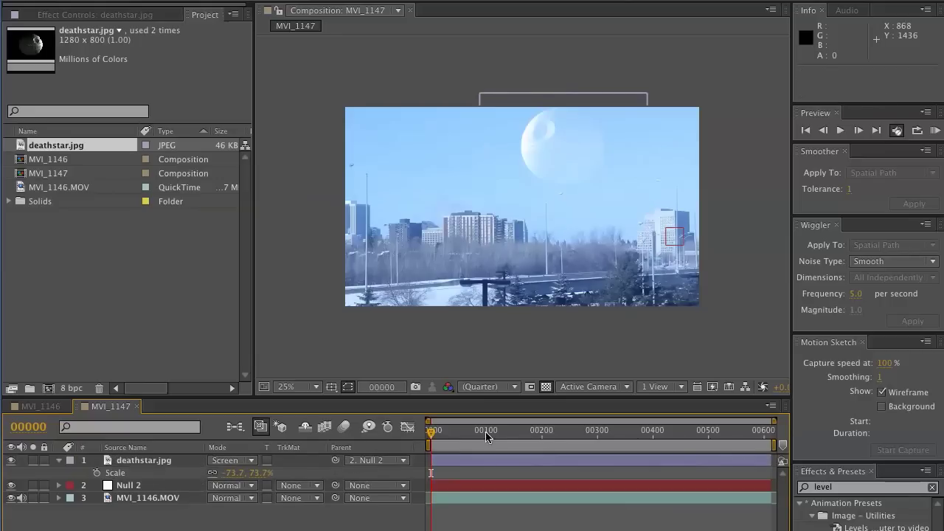
# Step: Scrub the timeline and zoom the viewer to check the Death Star follows the tracked building
pyautogui.moveTo(486, 437); pyautogui.dragTo(553, 430)
pyautogui.scroll(2, 487, 273)
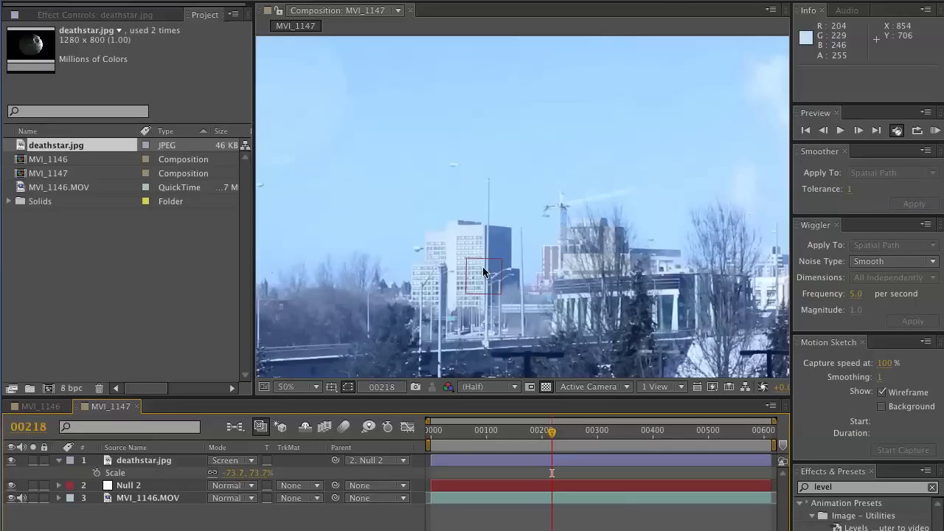
pyautogui.scroll(2, 483, 273)
pyautogui.moveTo(449, 235); pyautogui.dragTo(763, 327)
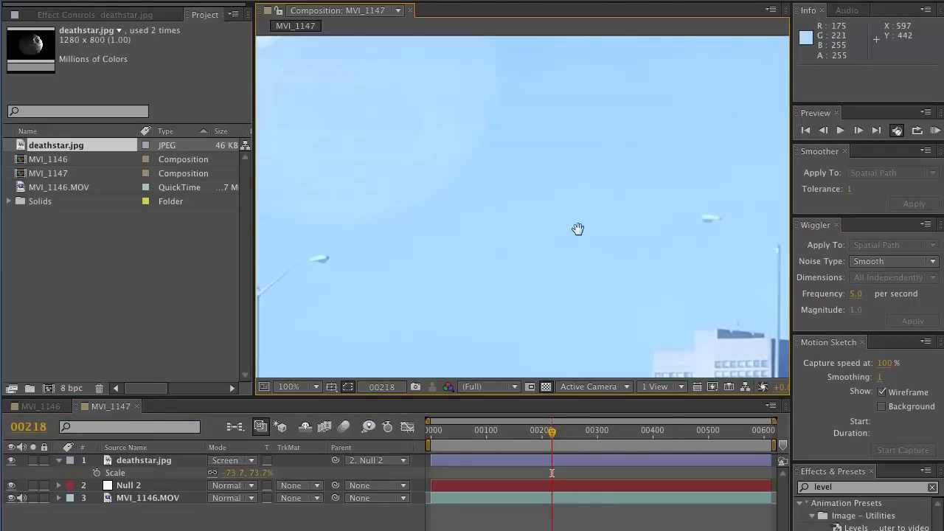
pyautogui.moveTo(578, 230); pyautogui.dragTo(551, 245)
pyautogui.scroll(-2, 592, 287)
pyautogui.scroll(-2, 552, 245)
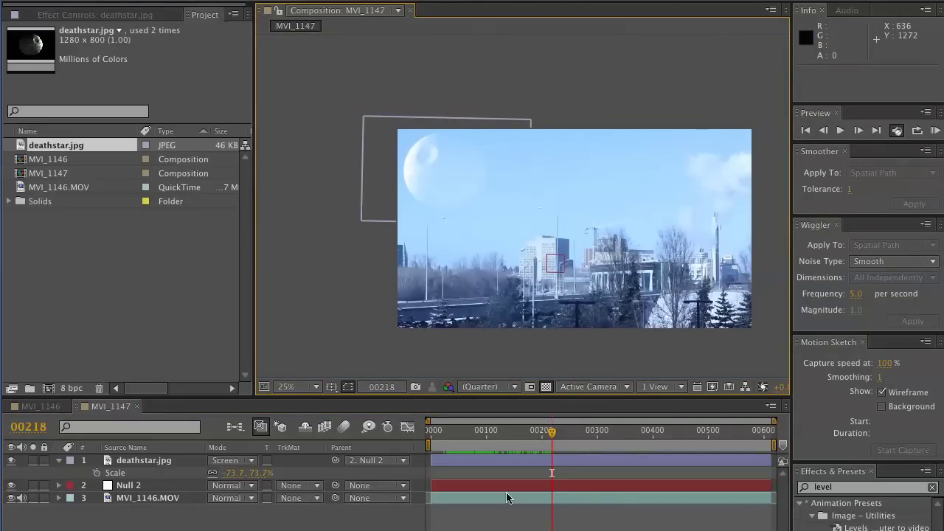
pyautogui.moveTo(552, 431); pyautogui.dragTo(455, 440)
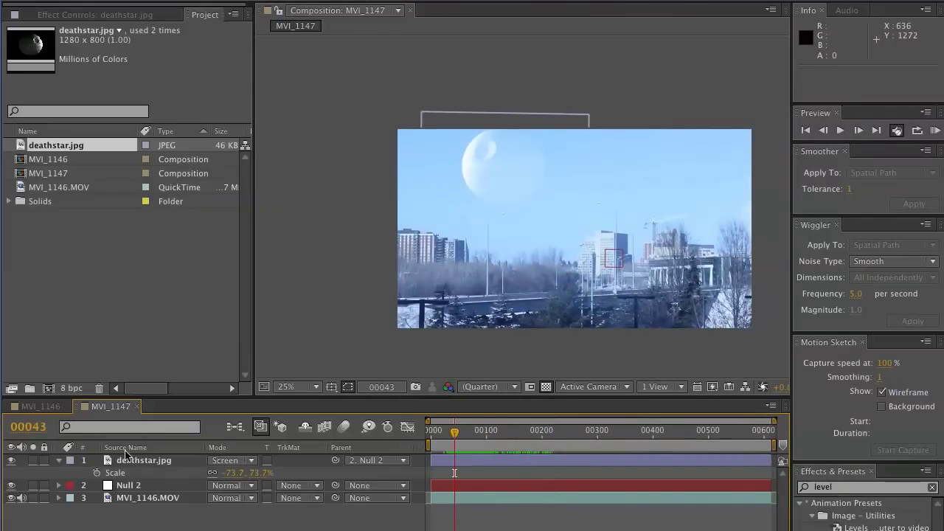
pyautogui.click(127, 460)
pyautogui.click(58, 460)
pyautogui.press('F2')
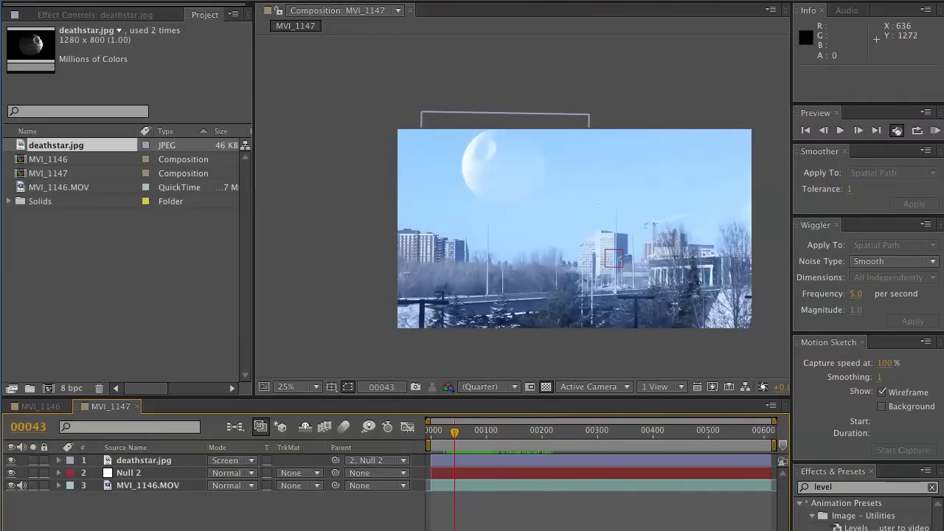
pyautogui.click(132, 460)
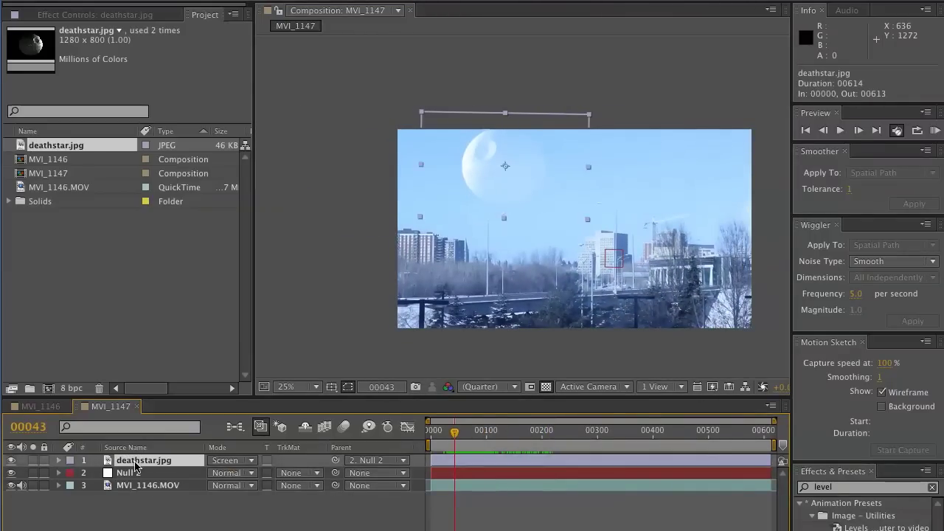
# Step: Apply Curves to deathstar.jpg and bow the RGB curve down to darken its midtones
pyautogui.click(892, 490)
pyautogui.doubleClick(862, 489)
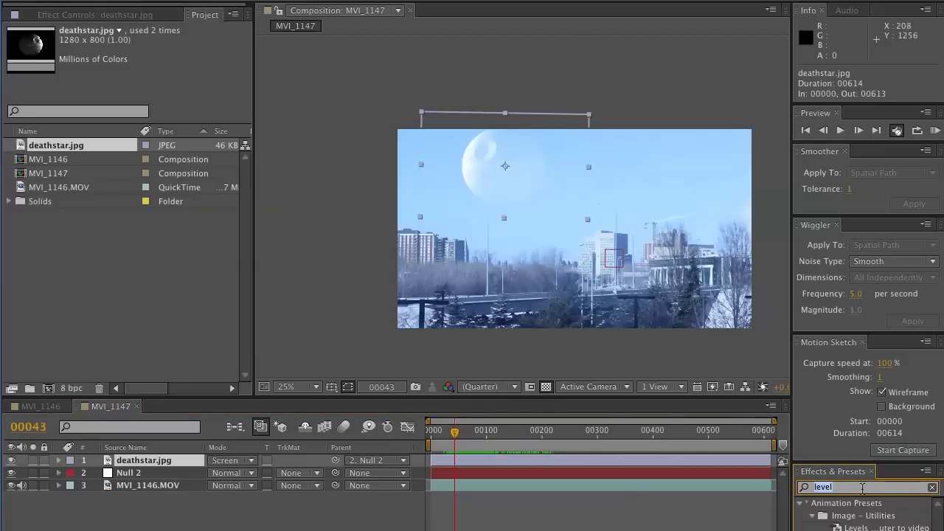
pyautogui.write('curves')
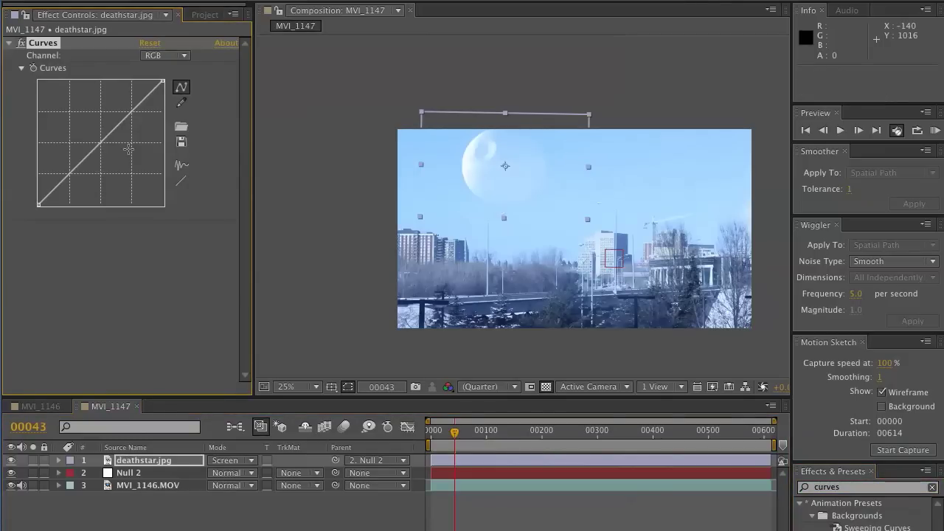
pyautogui.moveTo(101, 143)
pyautogui.mouseDown()
pyautogui.moveTo(128, 153)
pyautogui.moveTo(80, 118)
pyautogui.moveTo(116, 161)
pyautogui.moveTo(111, 152)
pyautogui.mouseUp()
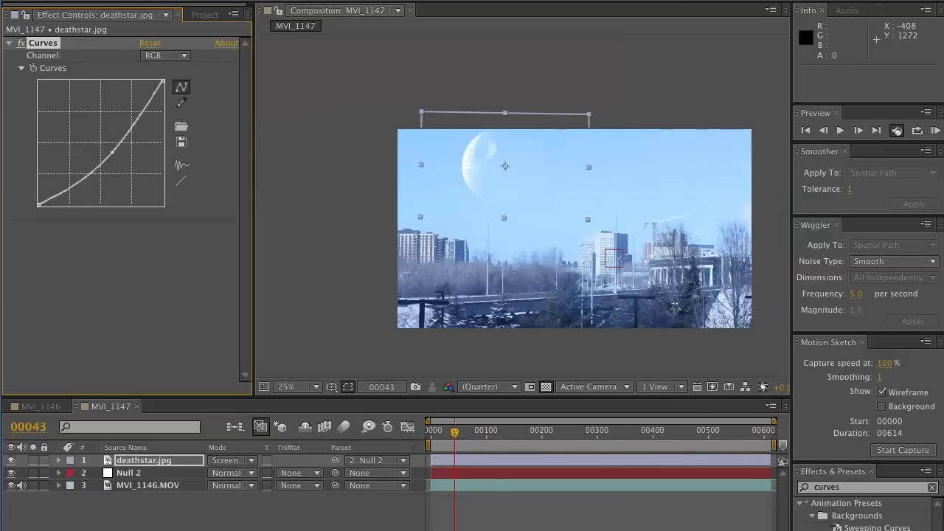
pyautogui.hotkey('ctrl', 'shift', 'a')
pyautogui.click(11, 45)
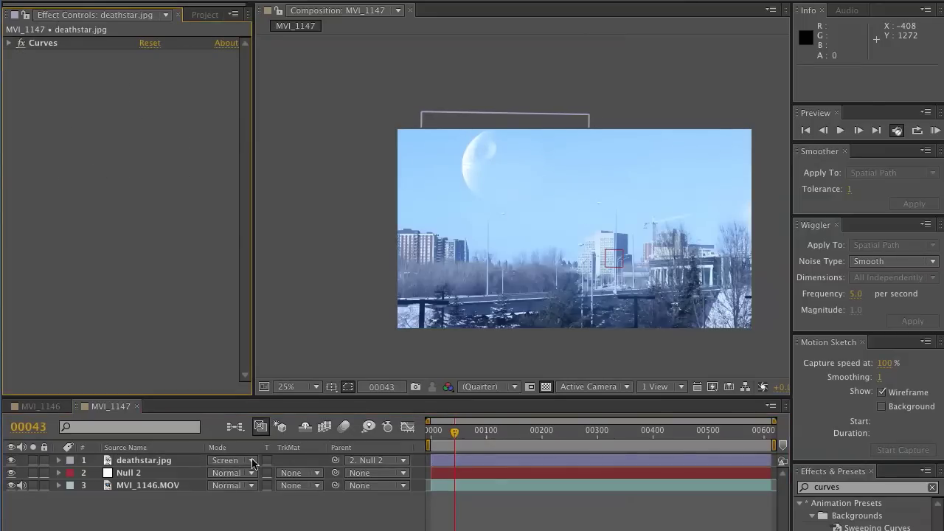
pyautogui.click(869, 487)
pyautogui.write('blur')
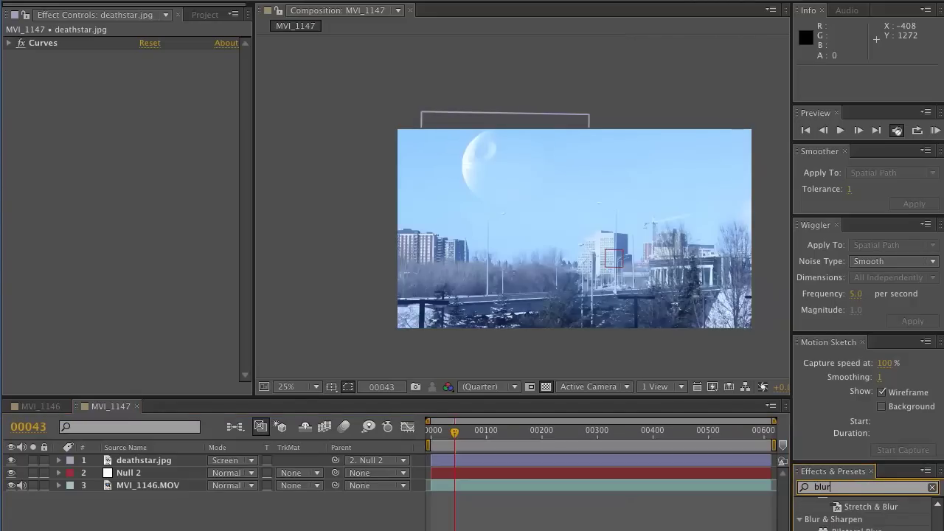
# Step: Add Fast Blur with Blurriness 3.0 below Curves on deathstar.jpg, then inspect it zoomed in
pyautogui.moveTo(849, 525); pyautogui.dragTo(87, 88)
pyautogui.click(147, 69)
pyautogui.write('3')
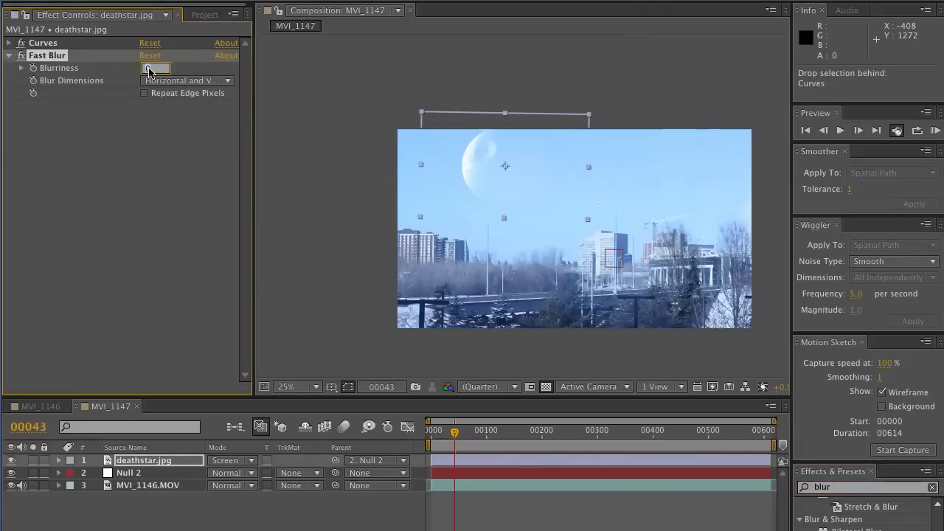
pyautogui.press('Return')
pyautogui.click(68, 98)
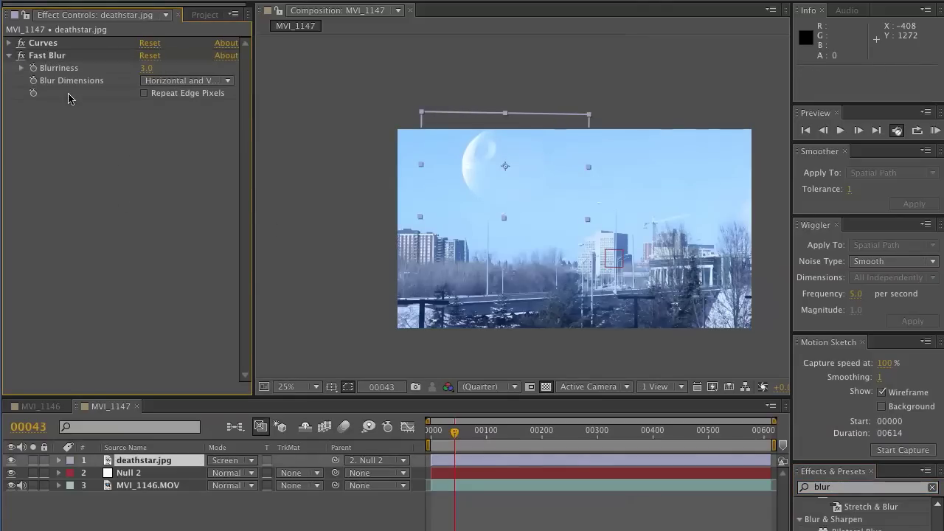
pyautogui.click(10, 56)
pyautogui.click(540, 483)
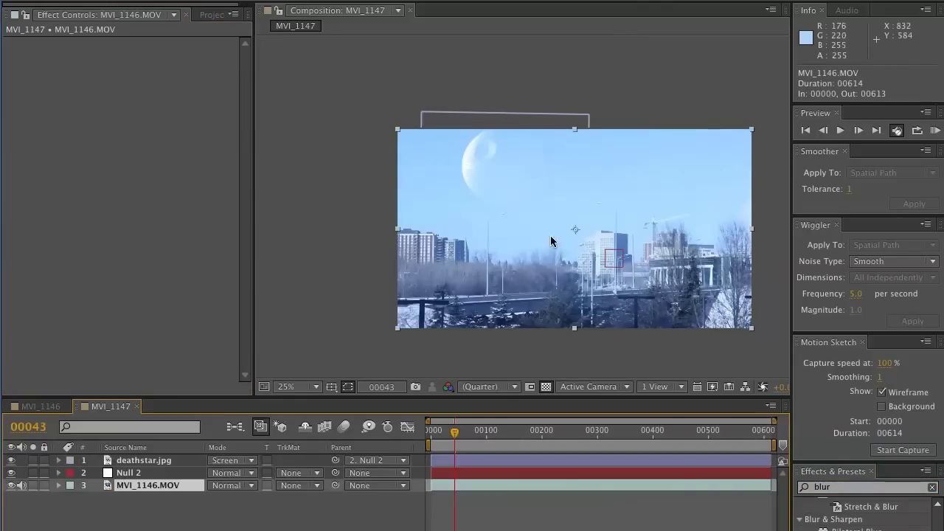
pyautogui.scroll(2, 535, 201)
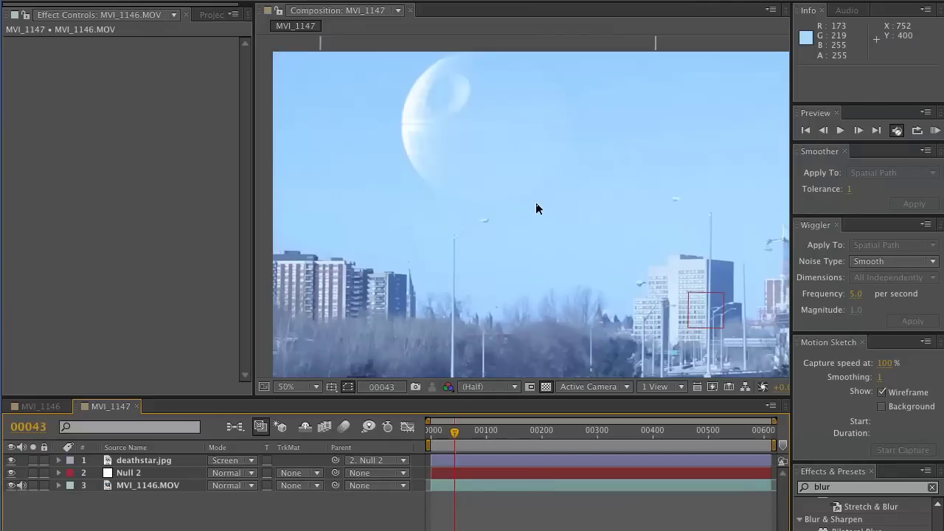
pyautogui.click(466, 132)
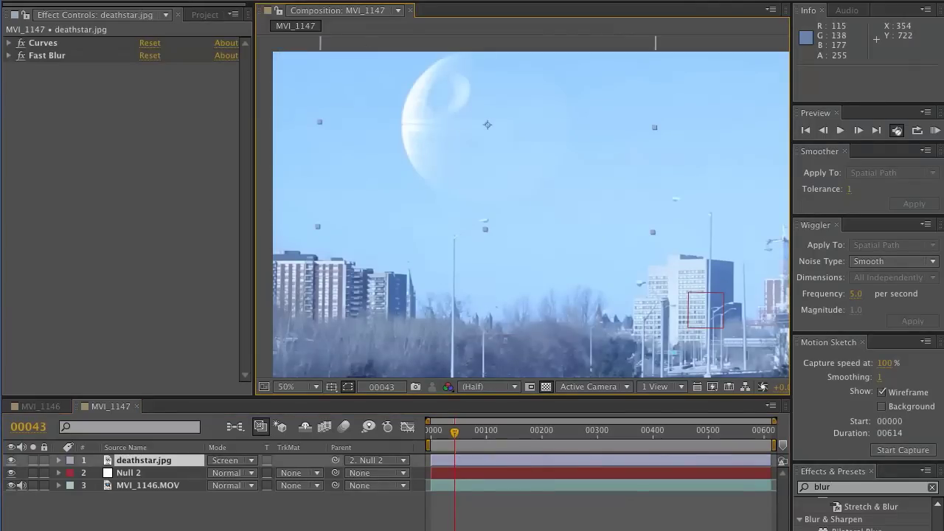
pyautogui.moveTo(459, 428); pyautogui.dragTo(431, 428)
# Step: Reveal the deathstar.jpg layer's Position, Scale and Rotation and set start keyframes at the first frame
pyautogui.click(383, 441)
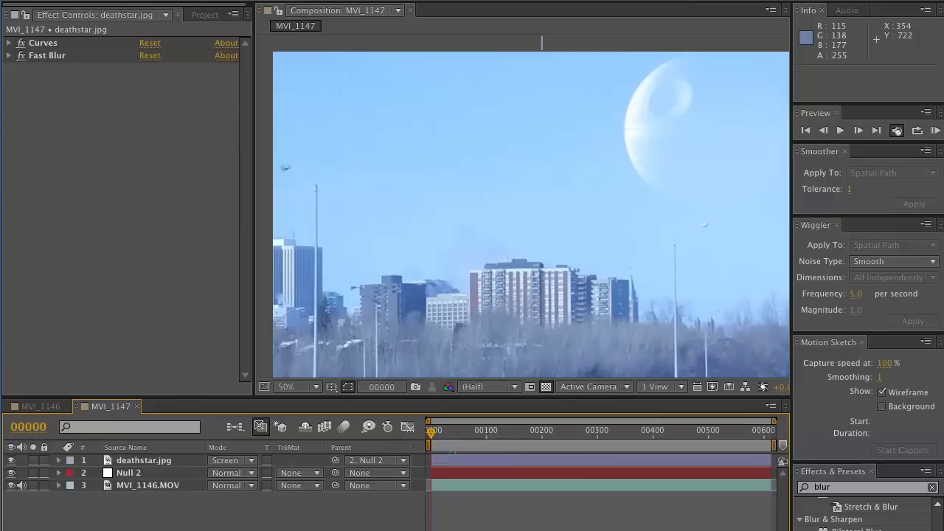
pyautogui.scroll(-2, 608, 185)
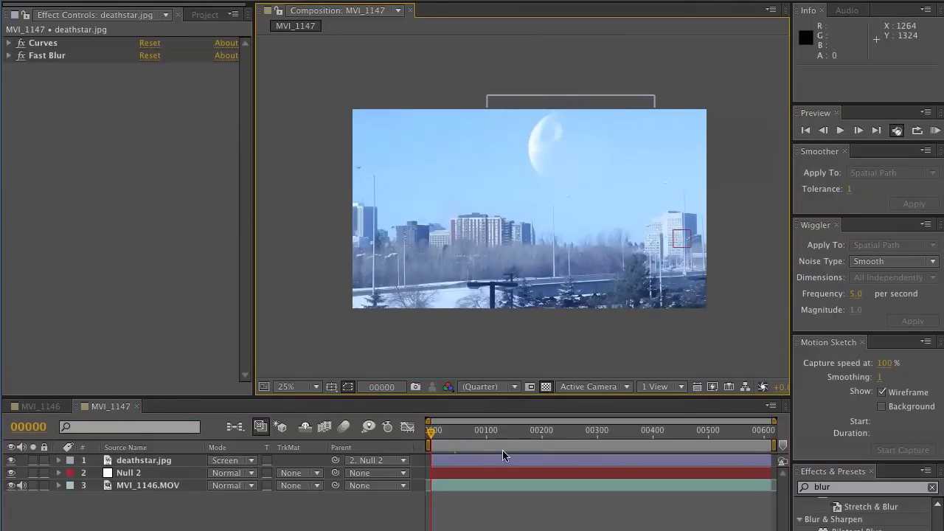
pyautogui.click(481, 462)
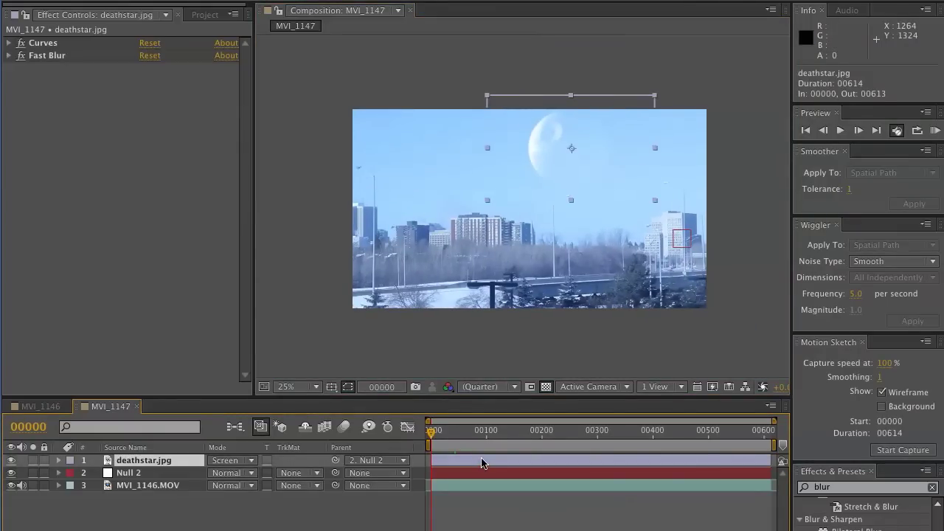
pyautogui.press('p')
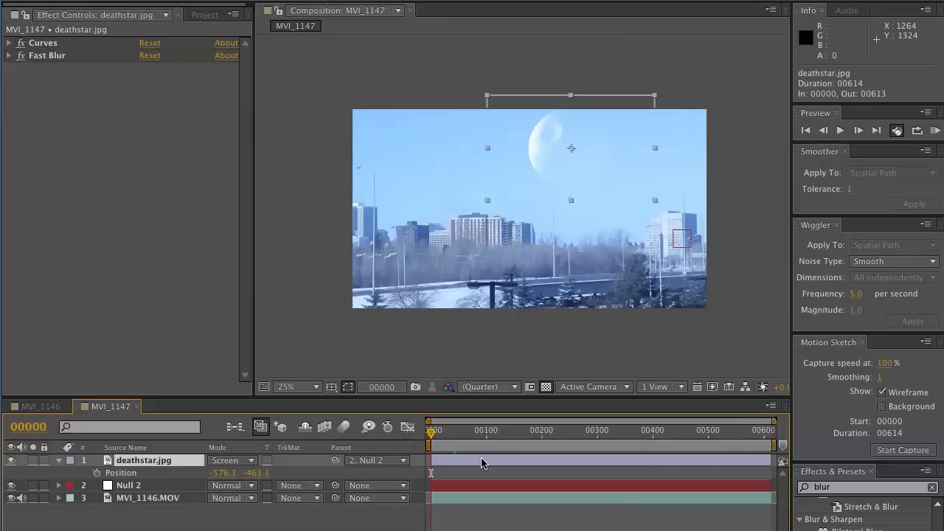
pyautogui.hotkey('shift', 's')
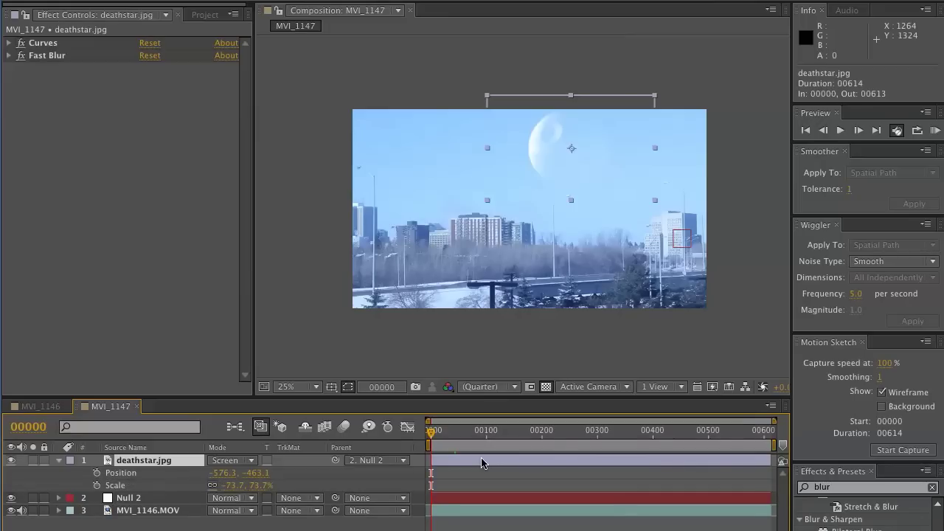
pyautogui.hotkey('shift', 'r')
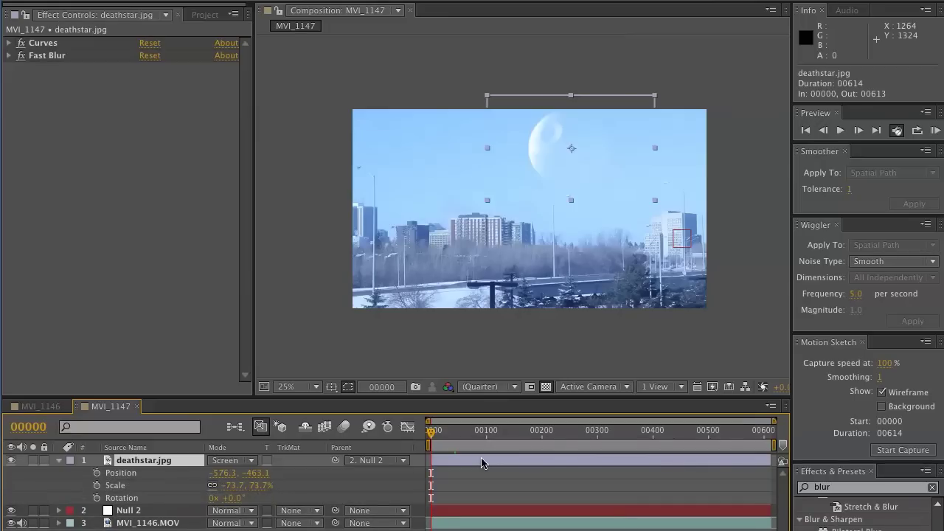
pyautogui.click(96, 473)
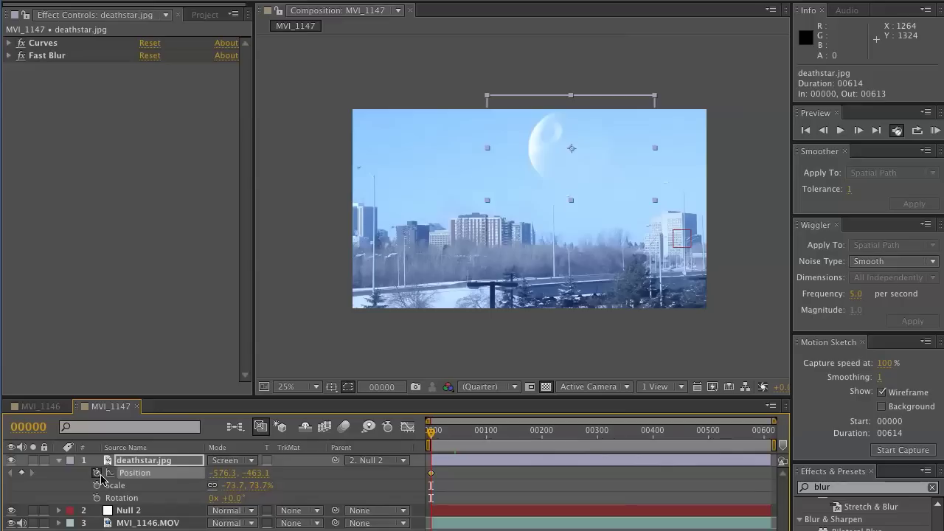
pyautogui.click(96, 498)
pyautogui.click(96, 485)
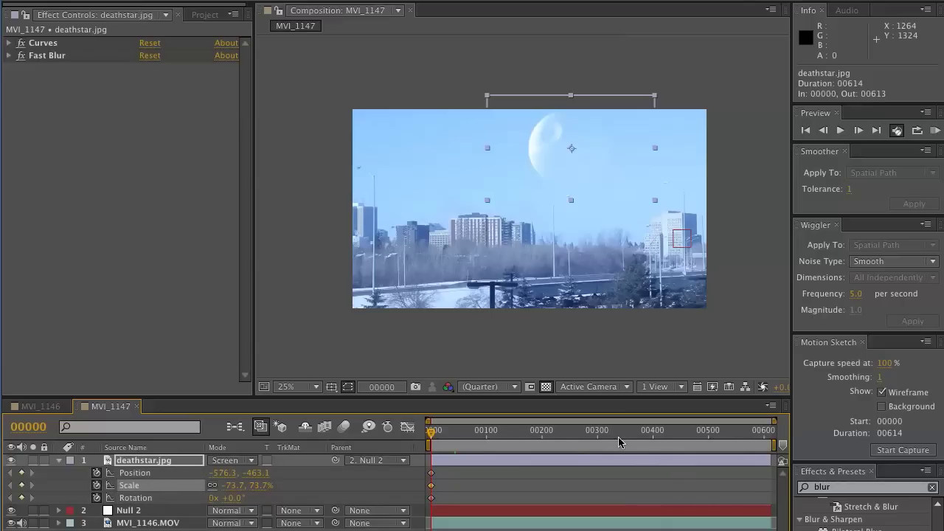
# Step: At the last frame, set Rotation to +2.0°, shift Position slightly and scale to 77.7%
pyautogui.moveTo(555, 442); pyautogui.dragTo(825, 444)
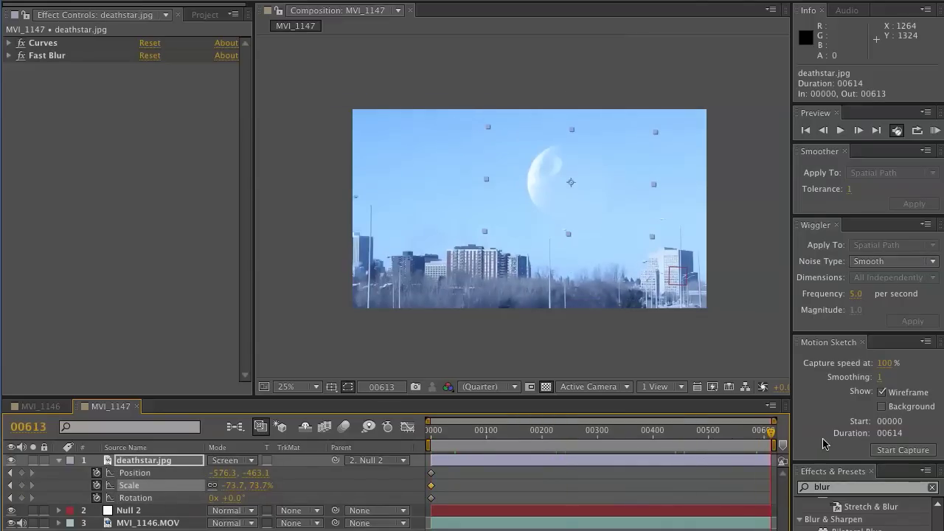
pyautogui.press('F2')
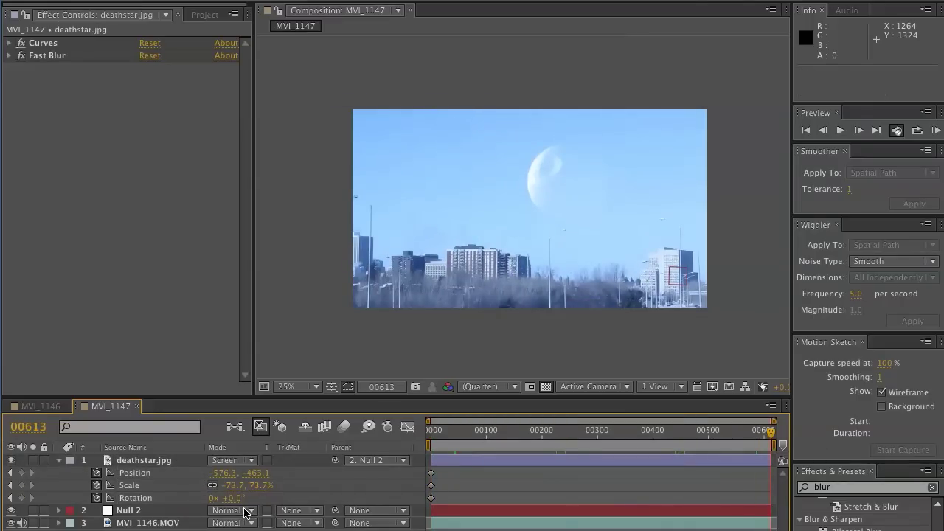
pyautogui.moveTo(230, 499); pyautogui.dragTo(238, 508)
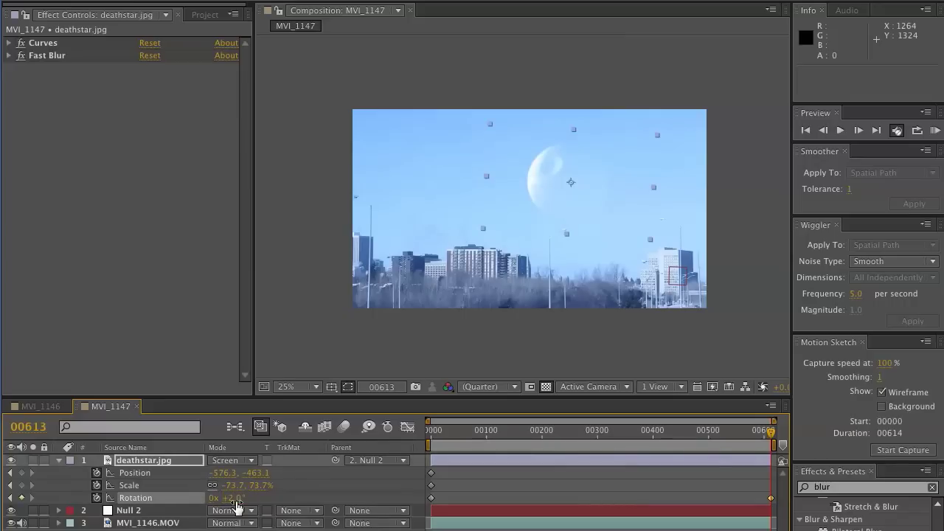
pyautogui.press('F2')
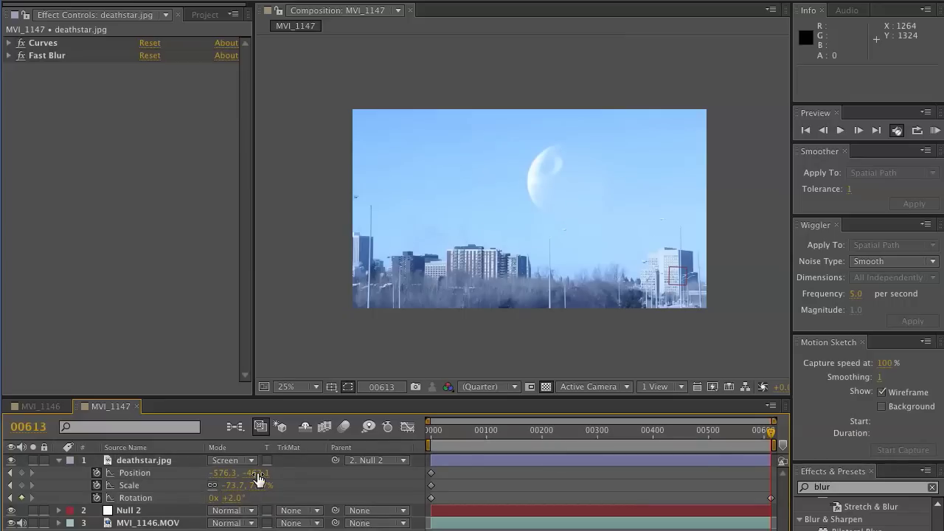
pyautogui.moveTo(258, 479); pyautogui.dragTo(268, 479)
pyautogui.click(657, 451)
pyautogui.moveTo(259, 486); pyautogui.dragTo(264, 486)
pyautogui.click(677, 511)
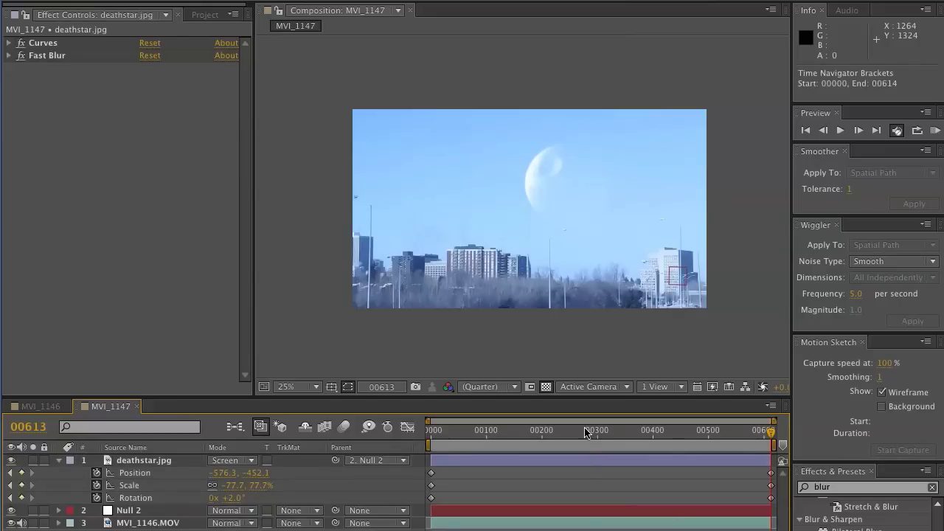
# Step: Preview the Death Star's motion, return to frame 00486, and collapse the layer's properties
pyautogui.moveTo(585, 432); pyautogui.dragTo(703, 415)
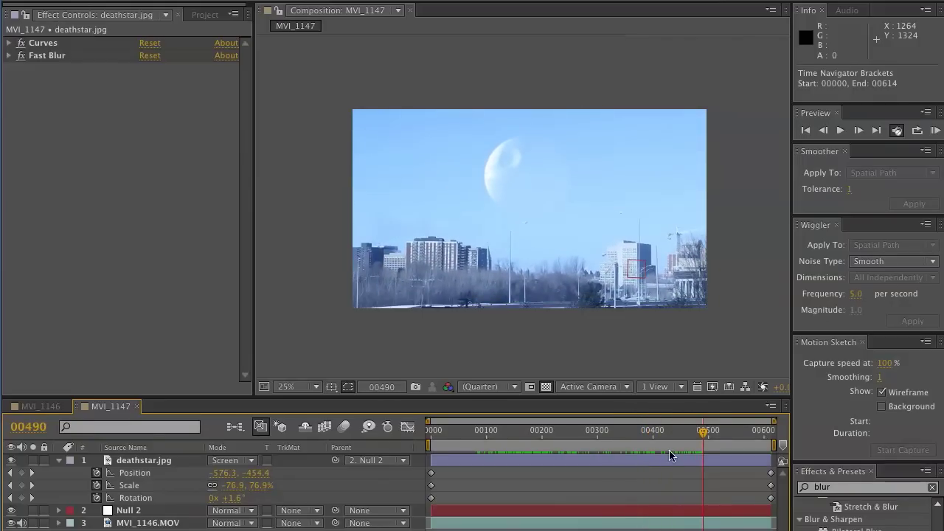
pyautogui.press('space')
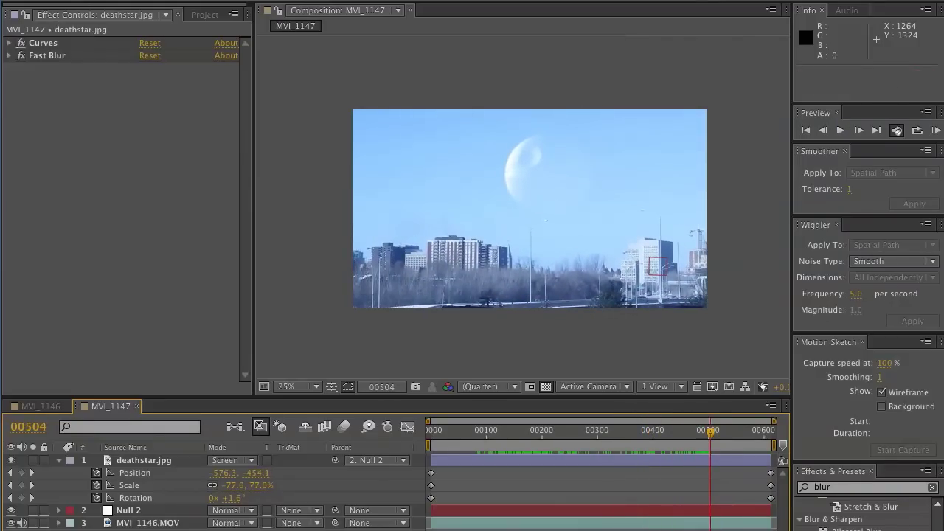
pyautogui.moveTo(682, 426)
pyautogui.mouseDown()
pyautogui.moveTo(700, 431)
pyautogui.moveTo(693, 436)
pyautogui.mouseUp()
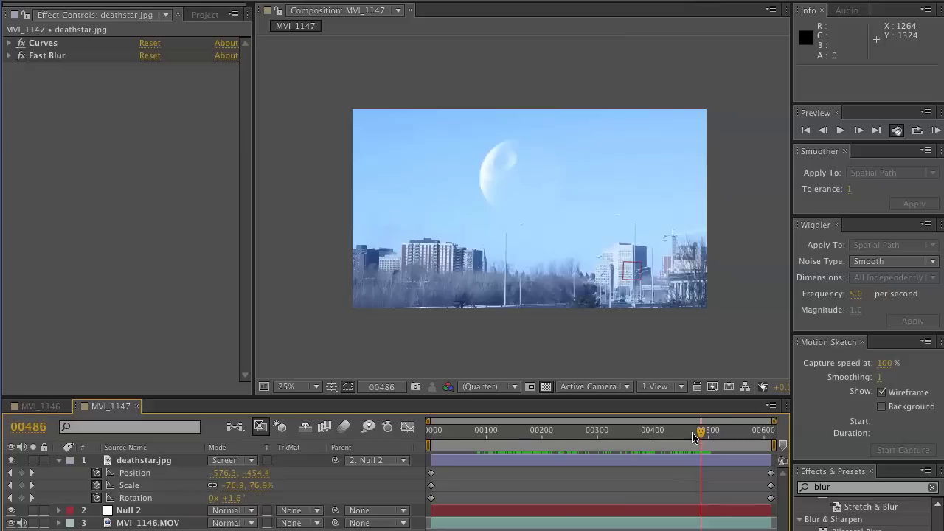
pyautogui.click(60, 460)
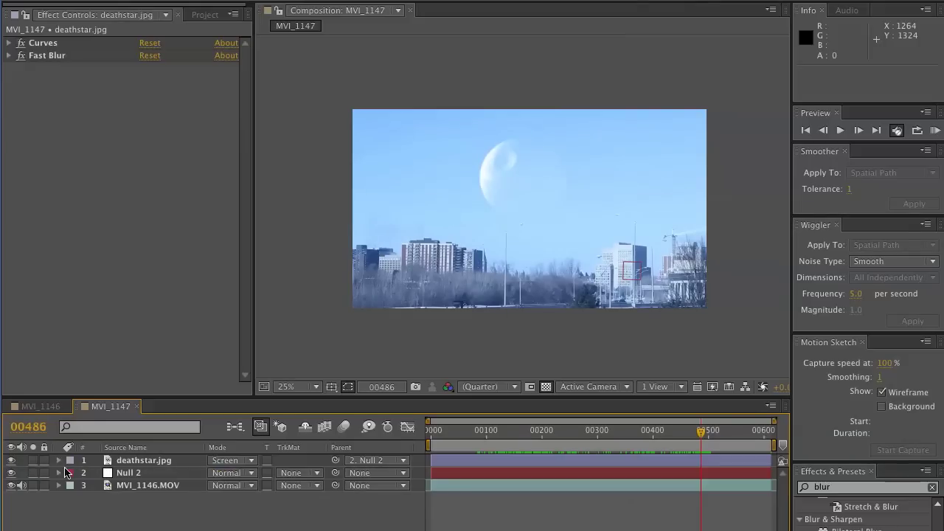
# Step: Create a new adjustment layer above the deathstar.jpg layer
pyautogui.click(506, 168)
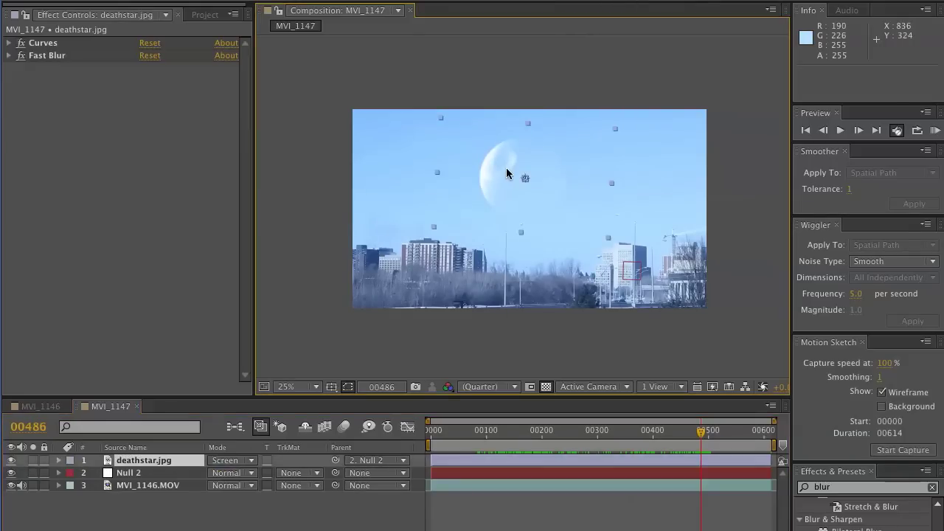
pyautogui.rightClick(168, 512)
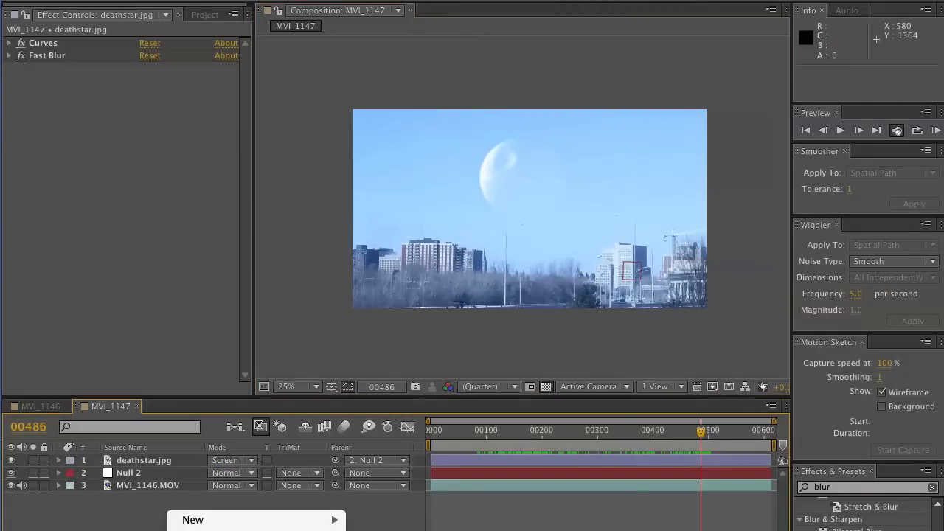
pyautogui.moveTo(248, 525)
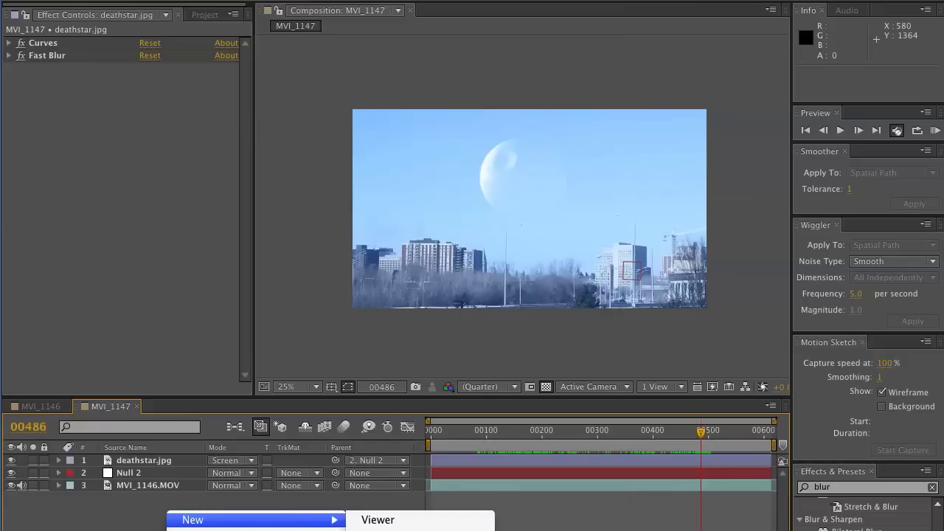
pyautogui.hotkey('ctrl', 'alt', 'y')
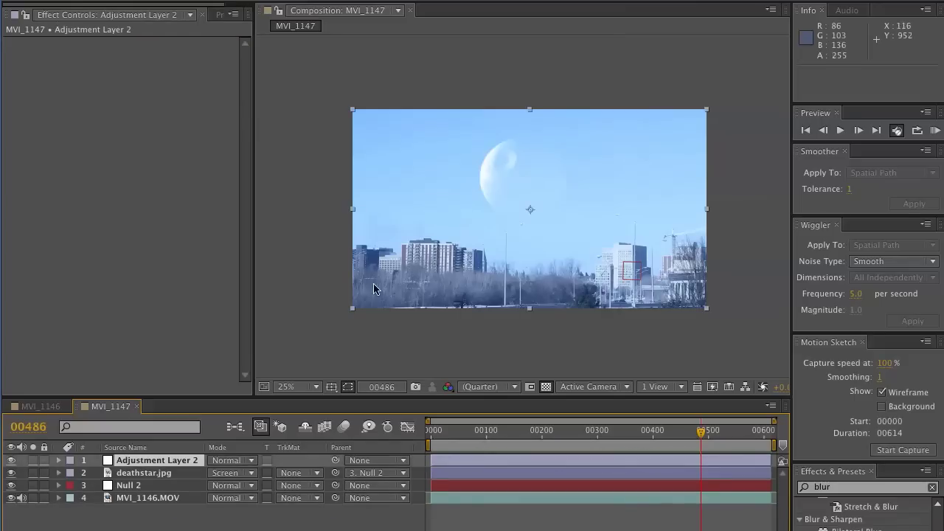
# Step: Apply Levels to the adjustment layer and raise Input Black to 37
pyautogui.click(841, 490)
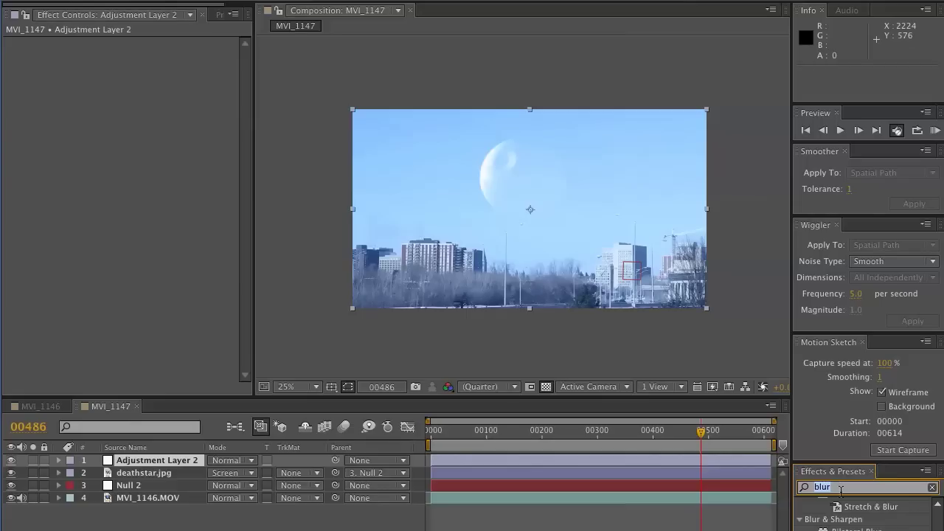
pyautogui.write('leve')
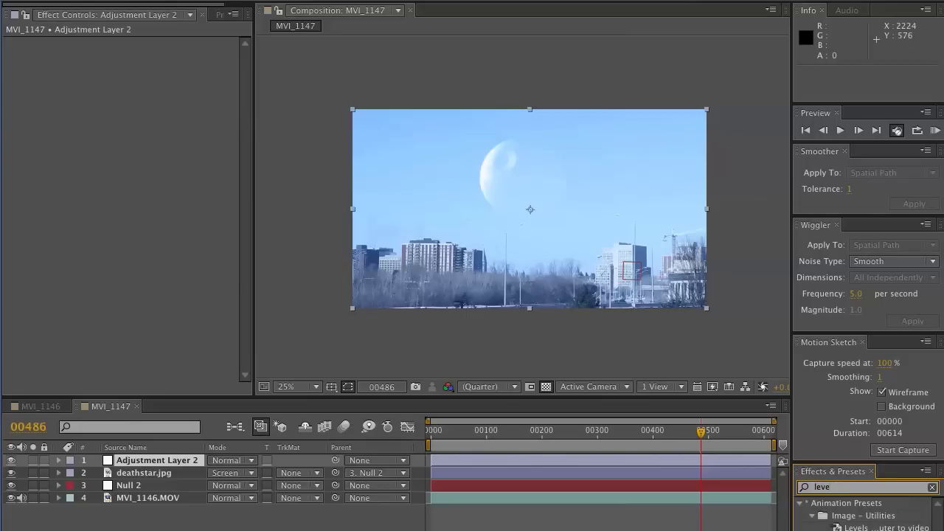
pyautogui.press('Return')
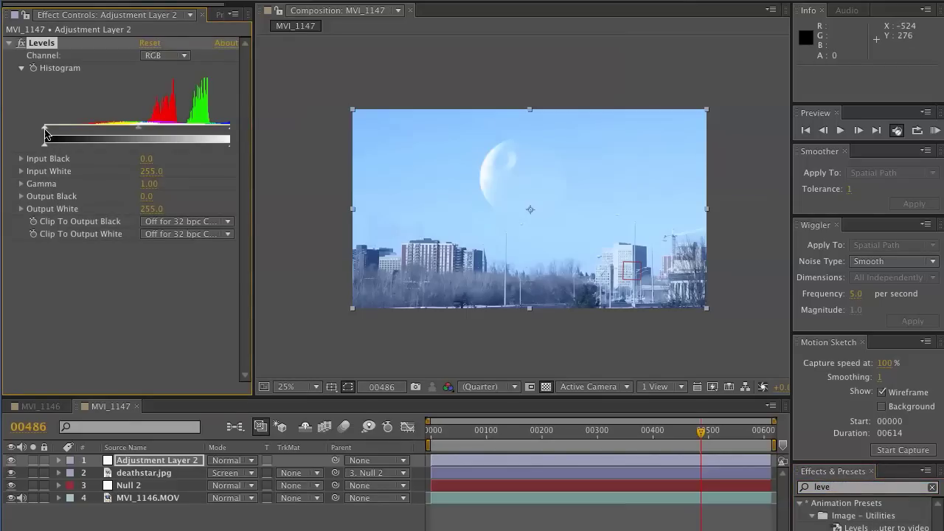
pyautogui.moveTo(45, 133); pyautogui.dragTo(69, 131)
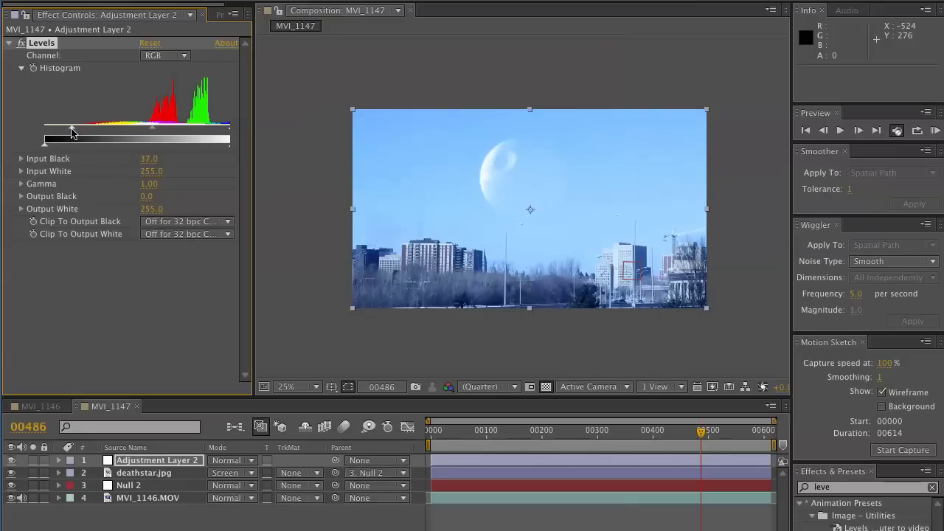
# Step: Set the Levels Red channel gamma to 1.11 and the Blue channel gamma to 0.85
pyautogui.click(166, 55)
pyautogui.click(164, 84)
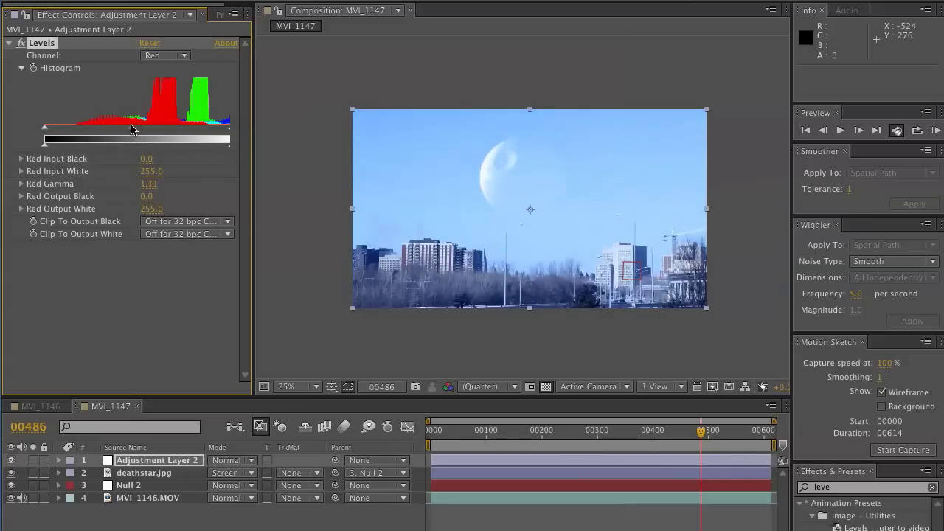
pyautogui.click(162, 57)
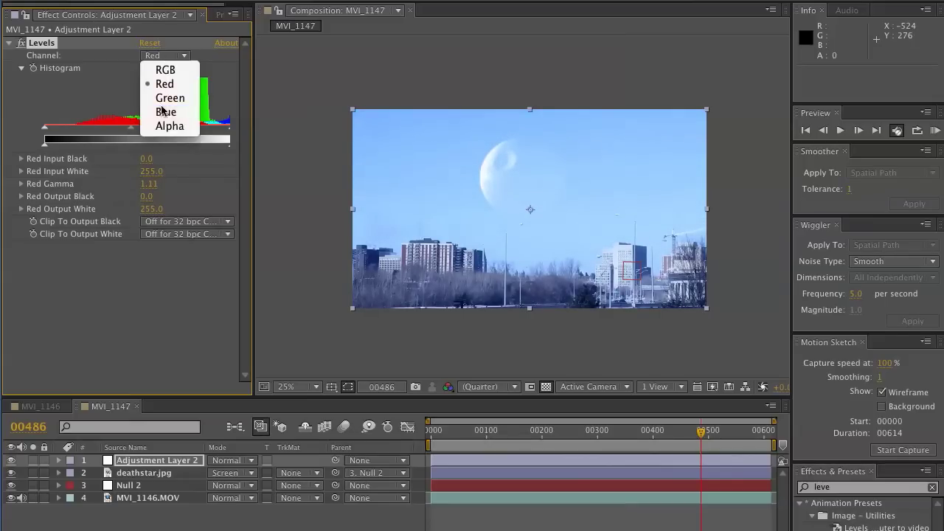
pyautogui.click(164, 110)
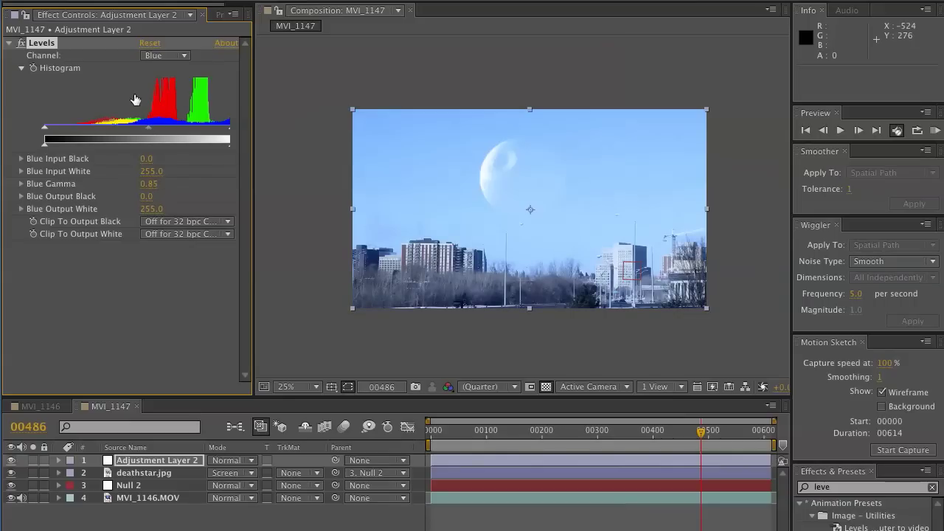
pyautogui.click(854, 488)
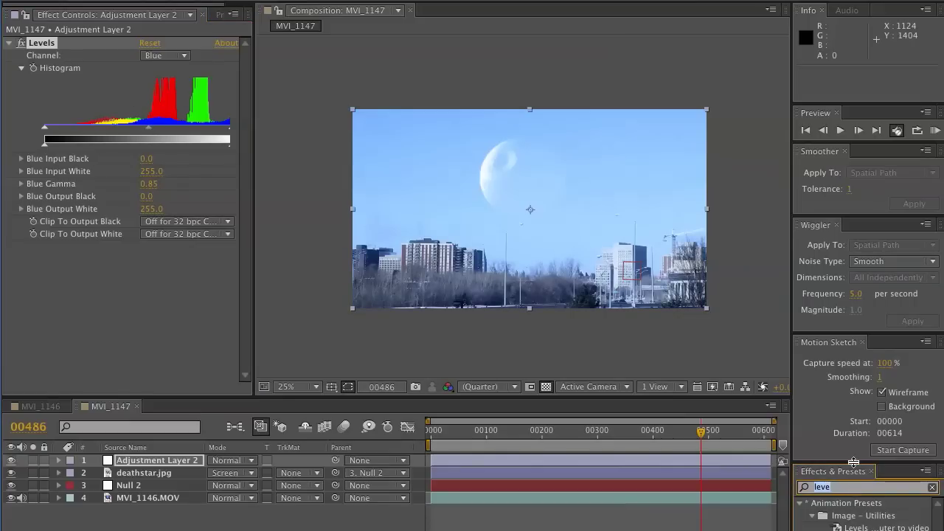
# Step: Add a Tint effect above Levels and set Amount to Tint to 25%
pyautogui.write('tin')
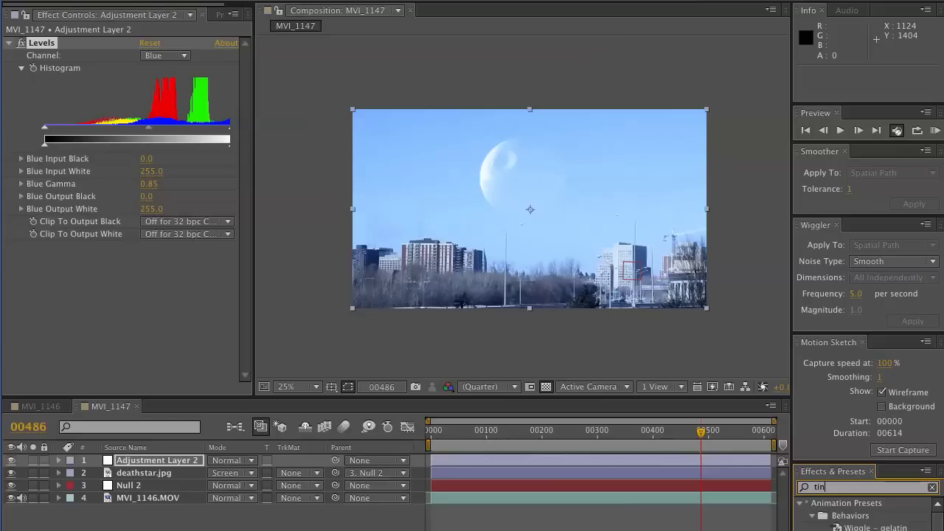
pyautogui.write('t')
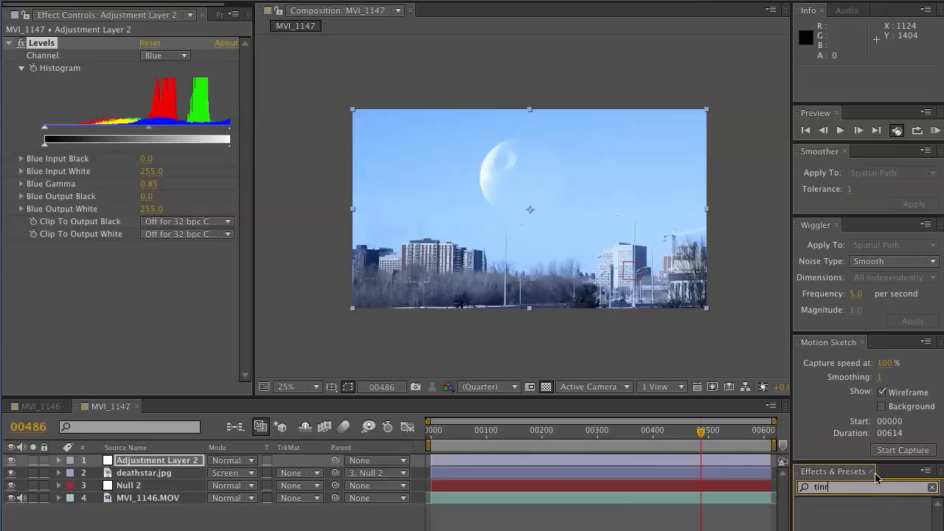
pyautogui.moveTo(878, 528); pyautogui.dragTo(81, 43)
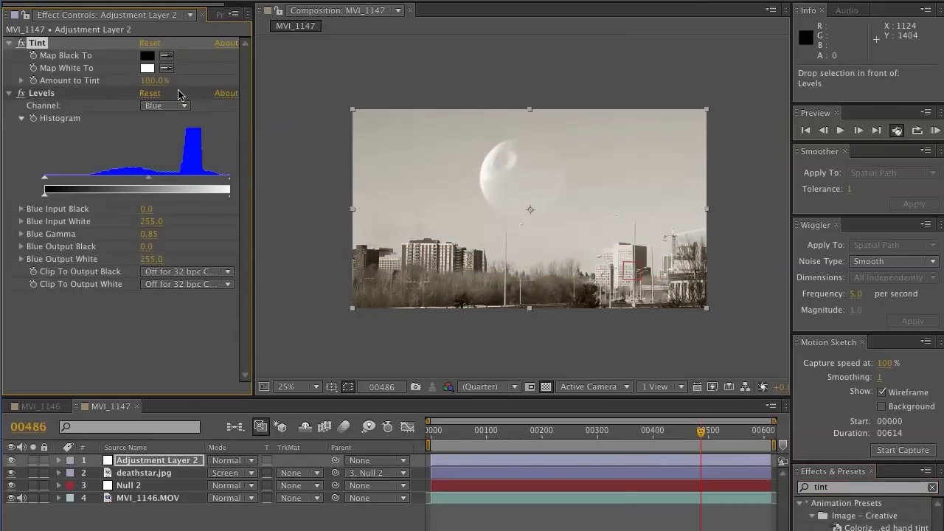
pyautogui.click(155, 80)
pyautogui.write('25')
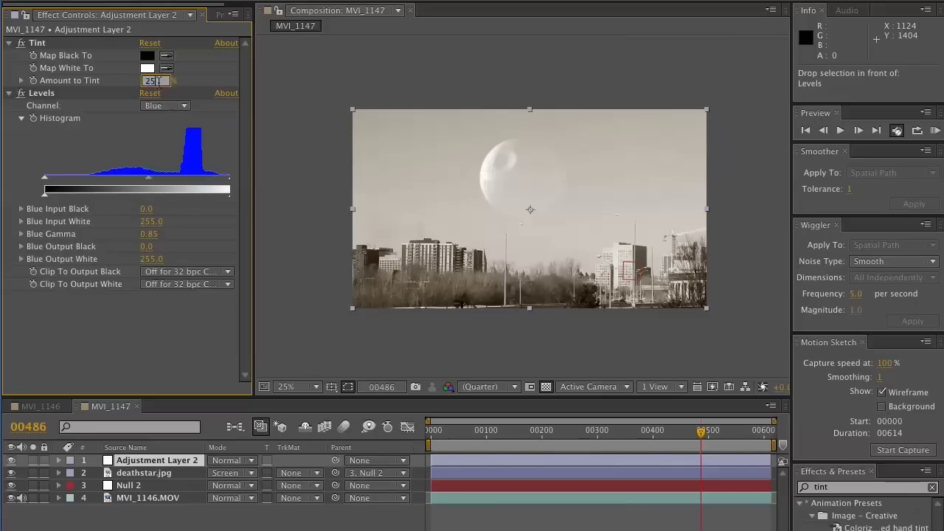
pyautogui.press('Return')
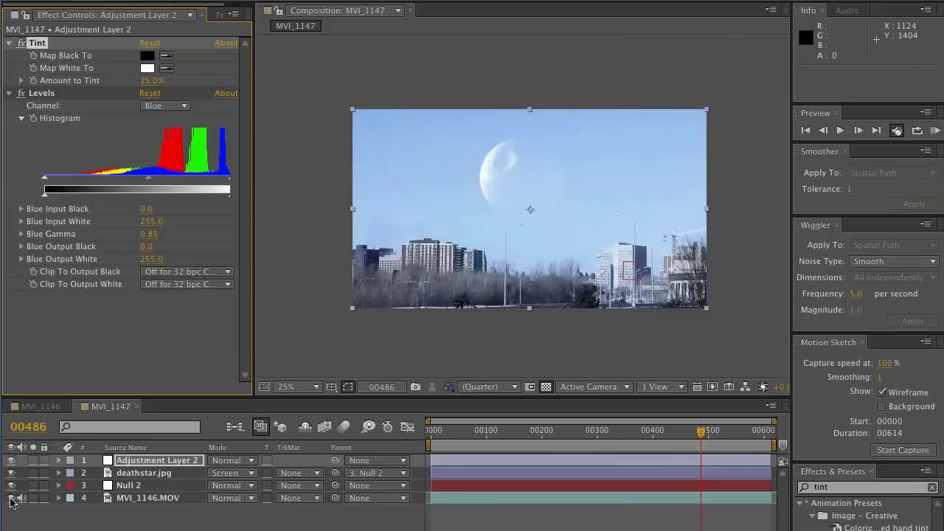
# Step: Toggle the adjustment layer off and on to compare, then scrub through frames
pyautogui.click(11, 460)
pyautogui.click(11, 460)
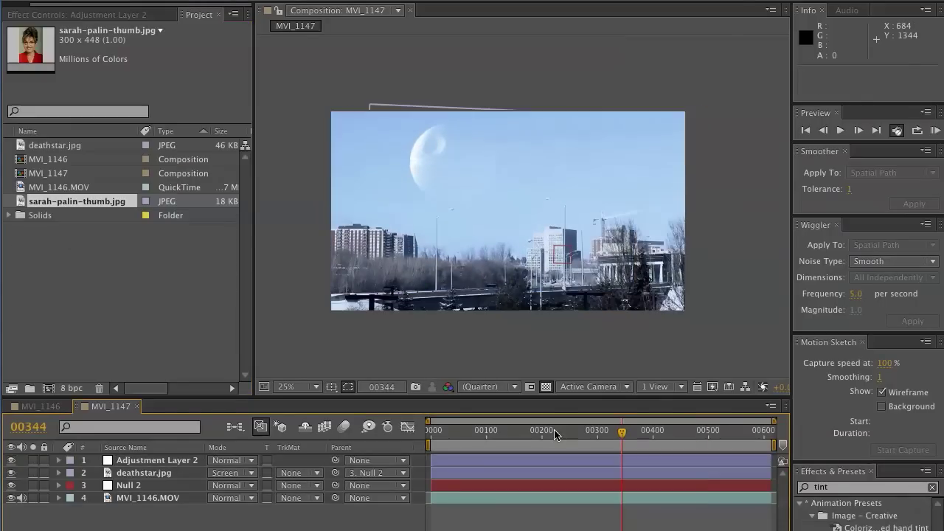
pyautogui.moveTo(555, 436); pyautogui.dragTo(622, 437)
pyautogui.moveTo(621, 431); pyautogui.dragTo(663, 429)
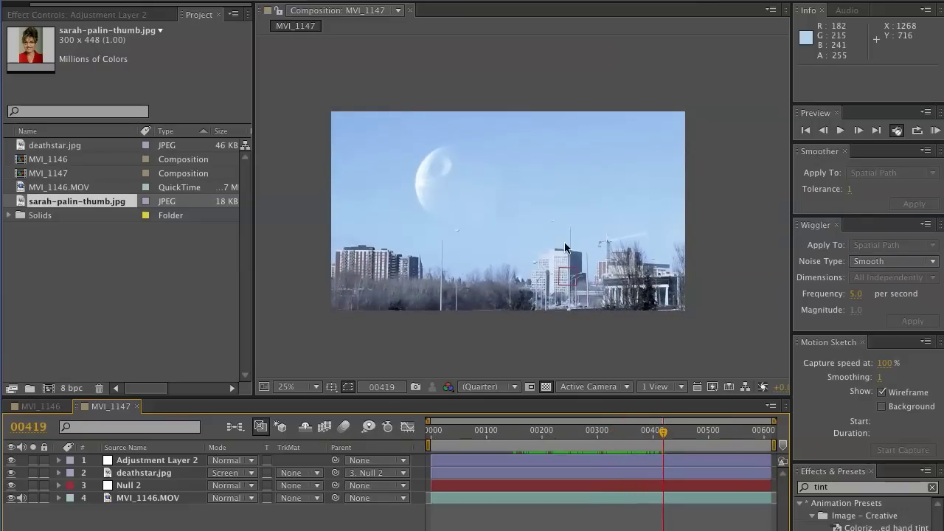